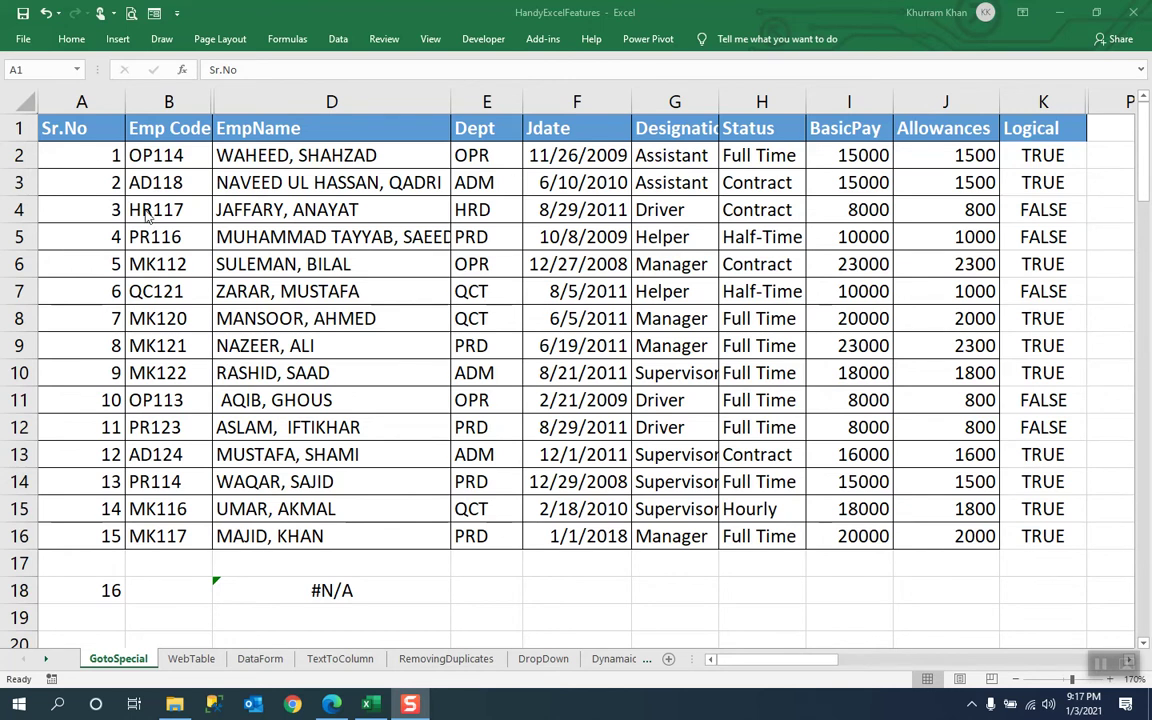
# Select the range A1:K18, covering the employee table and the separate row 18 beneath it.
pyautogui.click(72, 130)
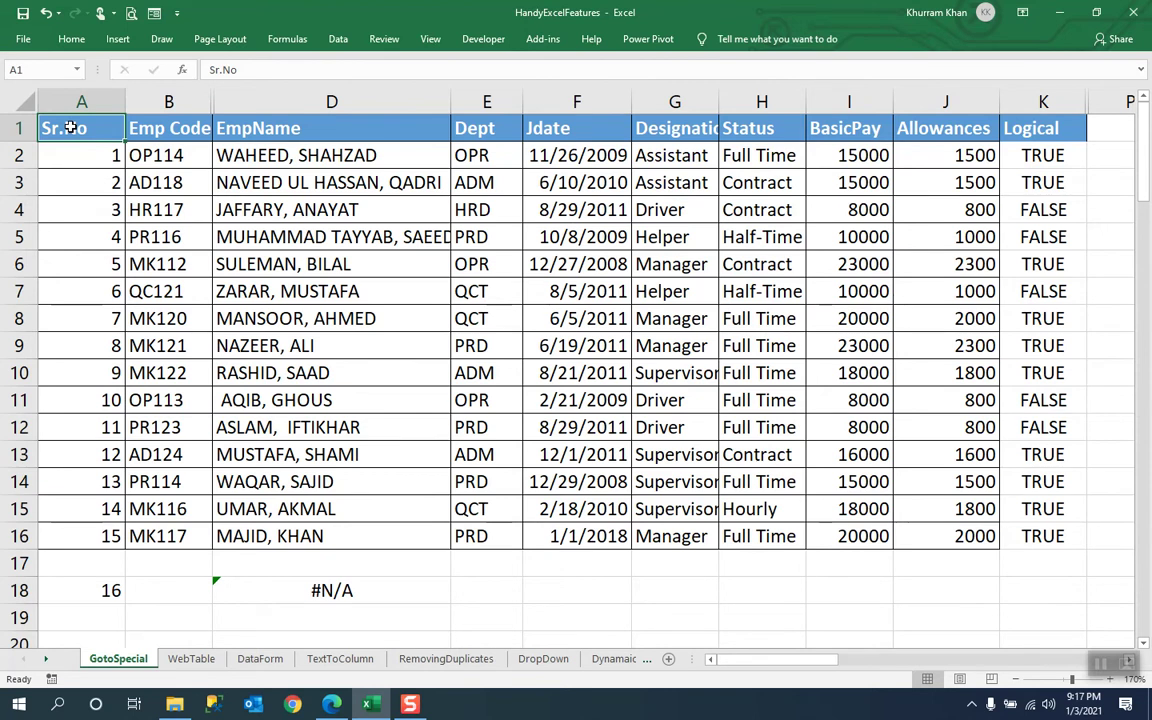
pyautogui.hotkey('shift', 'Right')
pyautogui.hotkey('shift', 'Right')
pyautogui.hotkey('shift', 'Right')
pyautogui.hotkey('shift', 'Right')
pyautogui.hotkey('shift', 'Right')
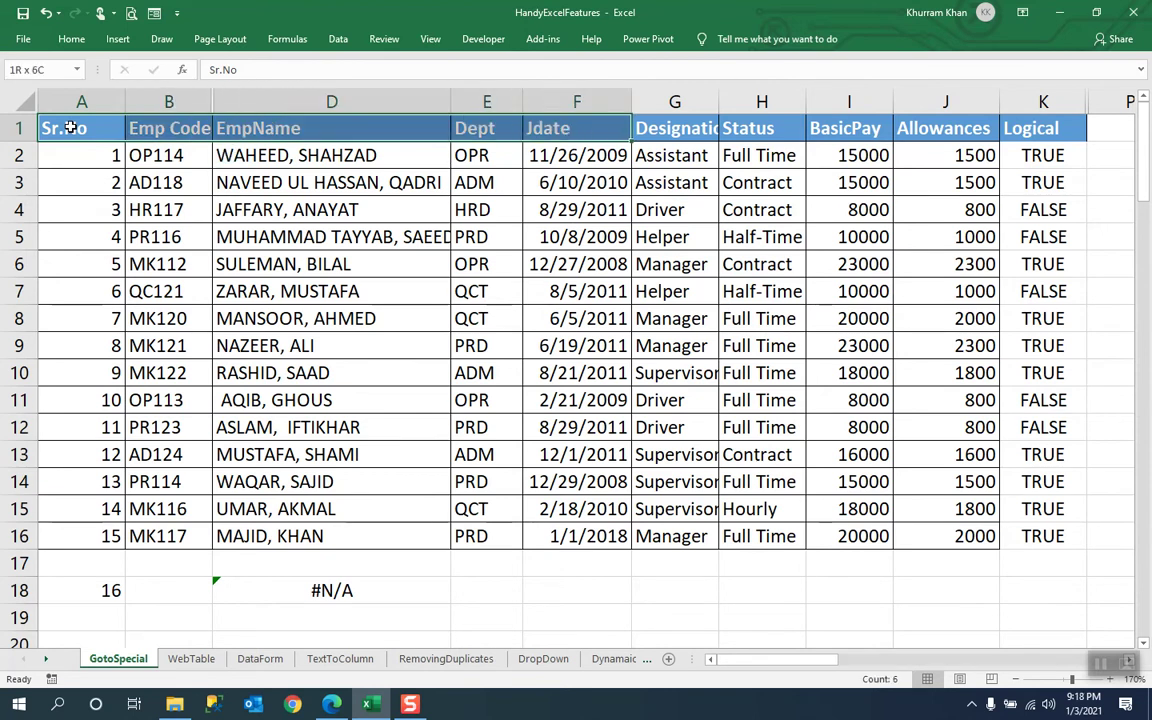
pyautogui.hotkey('shift', 'Right')
pyautogui.hotkey('shift', 'Right')
pyautogui.hotkey('shift', 'Right')
pyautogui.hotkey('shift', 'Right')
pyautogui.hotkey('shift', 'Right')
pyautogui.hotkey('shift', 'Down')
pyautogui.hotkey('shift', 'Down')
pyautogui.hotkey('shift', 'Down')
pyautogui.hotkey('shift', 'Down')
pyautogui.hotkey('shift', 'Down')
pyautogui.hotkey('shift', 'Down')
pyautogui.hotkey('shift', 'Down')
pyautogui.hotkey('shift', 'Down')
pyautogui.hotkey('shift', 'Down')
pyautogui.hotkey('shift', 'Down')
pyautogui.hotkey('shift', 'Down')
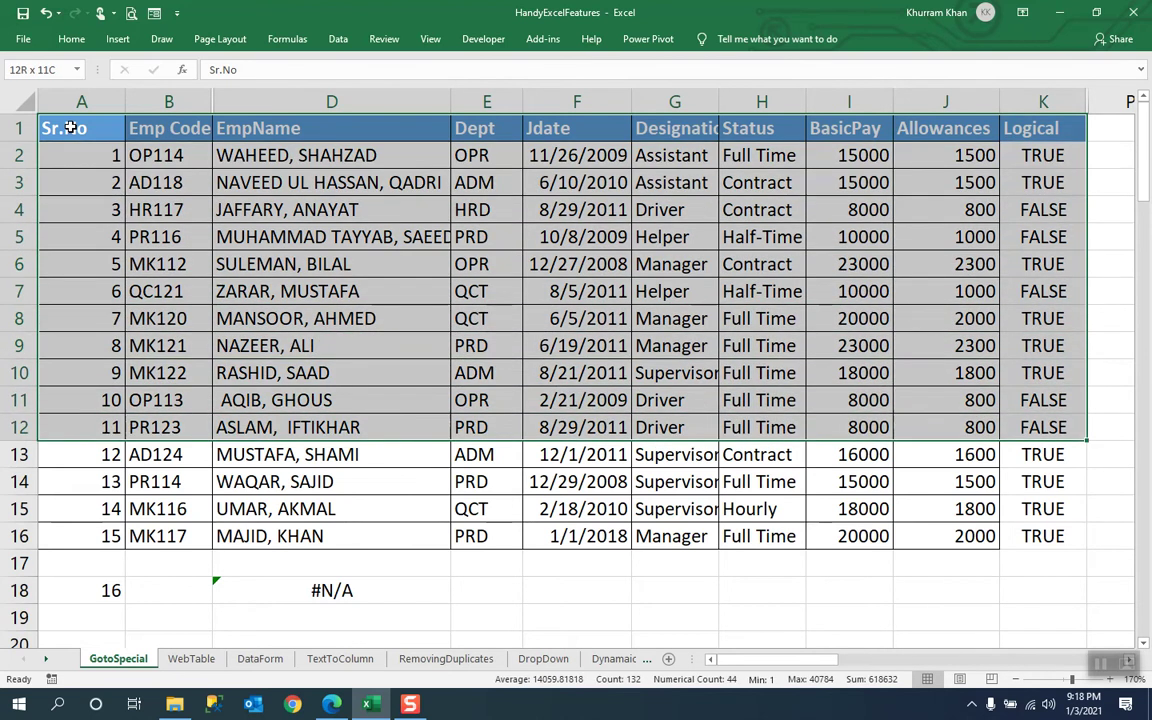
pyautogui.hotkey('shift', 'Down')
pyautogui.hotkey('shift', 'Down')
pyautogui.hotkey('shift', 'Down')
pyautogui.hotkey('shift', 'Down')
pyautogui.hotkey('shift', 'Down')
pyautogui.hotkey('shift', 'Down')
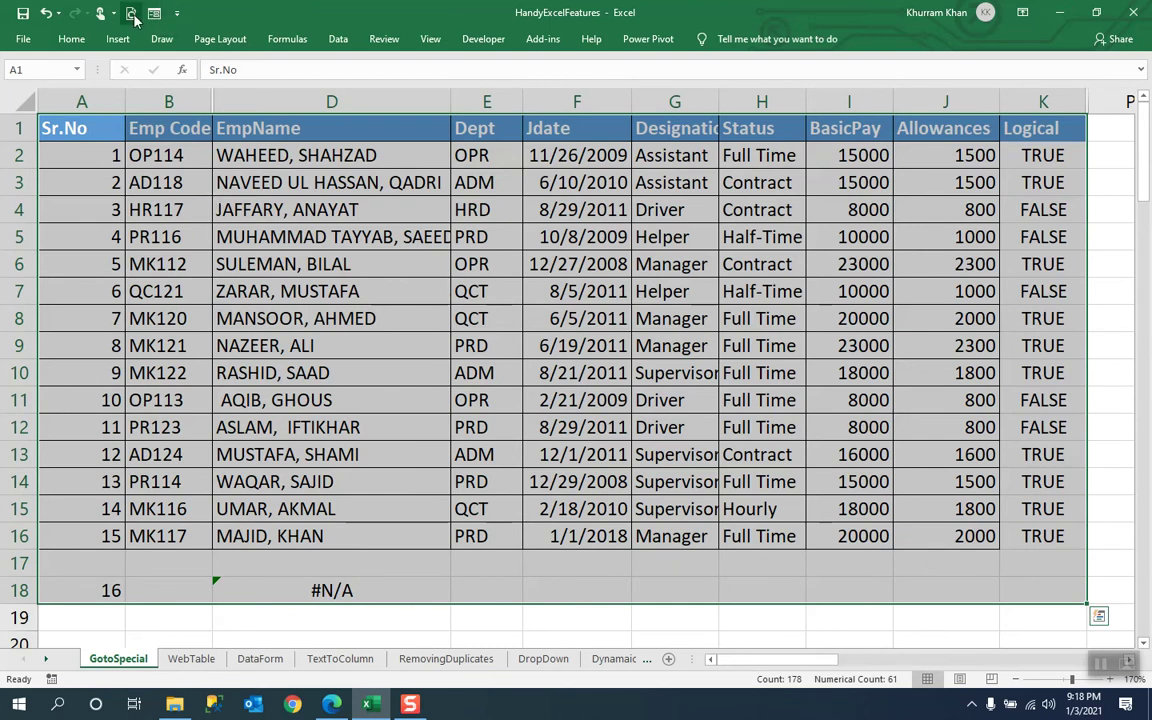
# Use Go To Special on the selected range to select only formulas returning numbers, excluding text, logicals and errors.
pyautogui.click(72, 40)
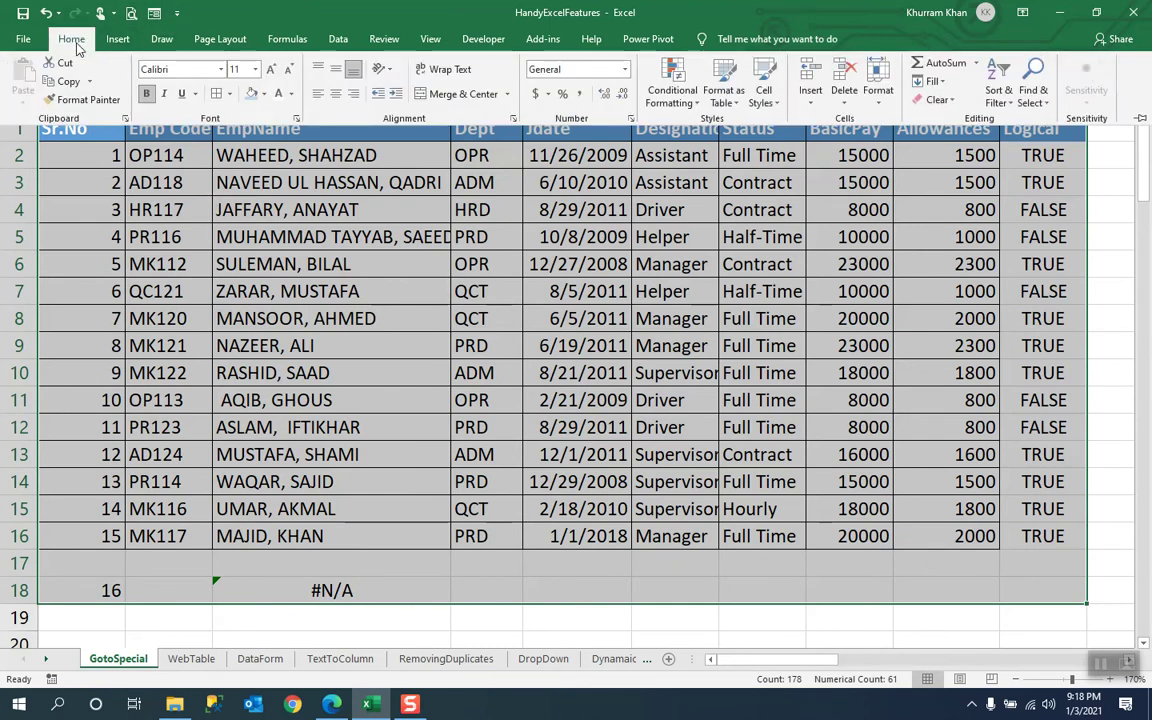
pyautogui.click(1040, 104)
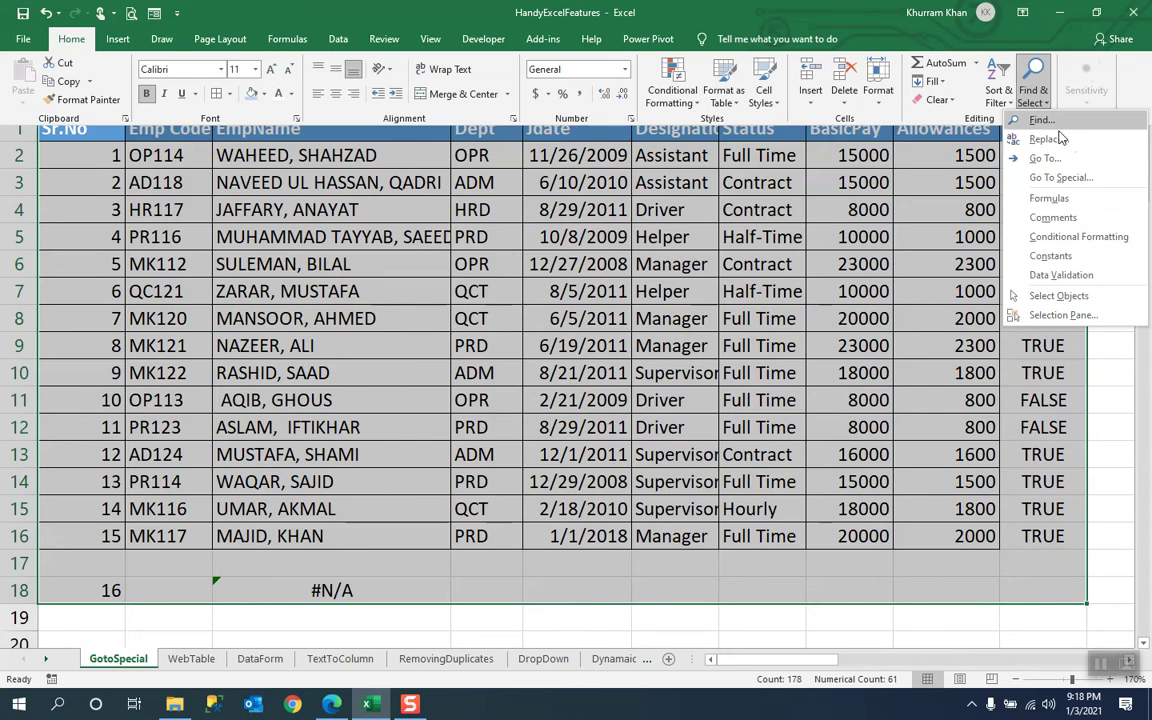
pyautogui.click(1061, 178)
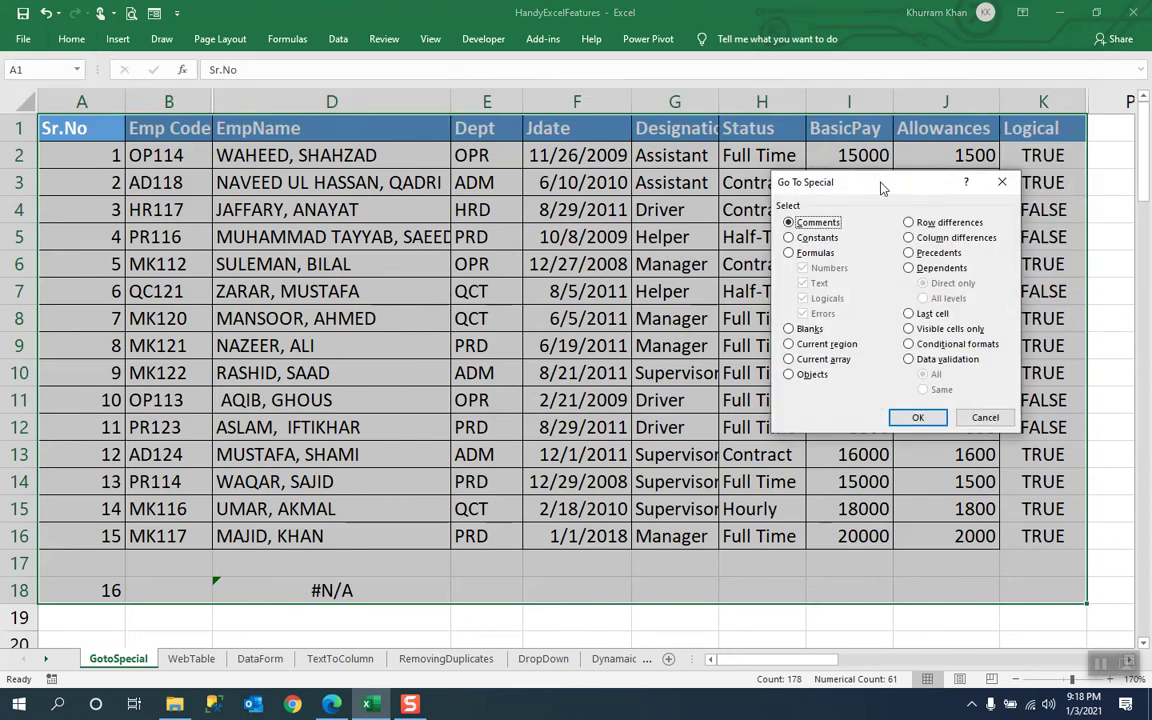
pyautogui.moveTo(881, 188); pyautogui.dragTo(824, 188)
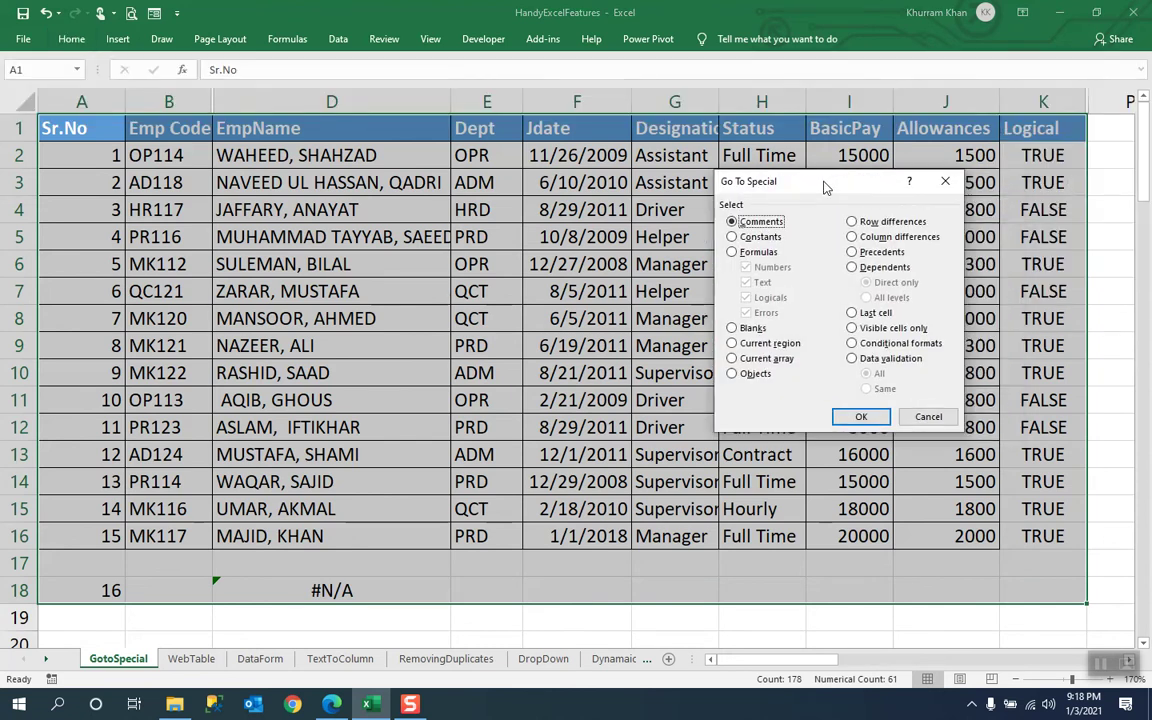
pyautogui.click(733, 253)
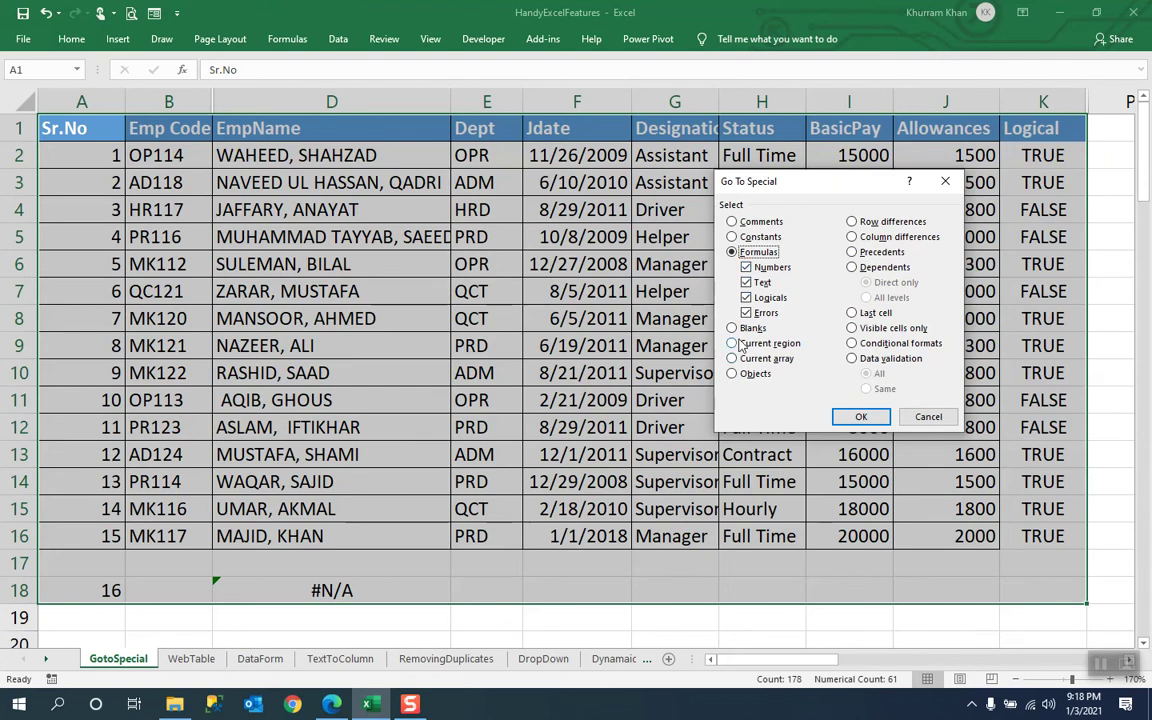
pyautogui.click(747, 283)
pyautogui.click(746, 298)
pyautogui.click(747, 314)
pyautogui.click(862, 418)
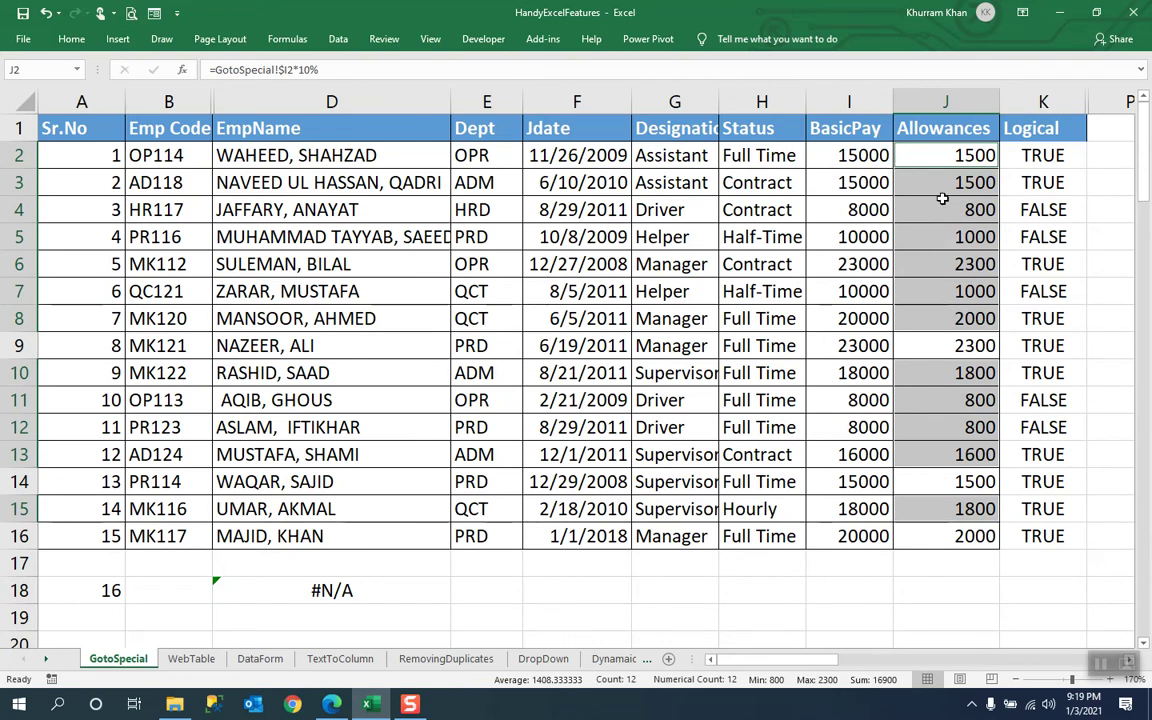
# Fill the selected number-formula cells in the Allowances column with light blue and deselect them.
pyautogui.click(72, 46)
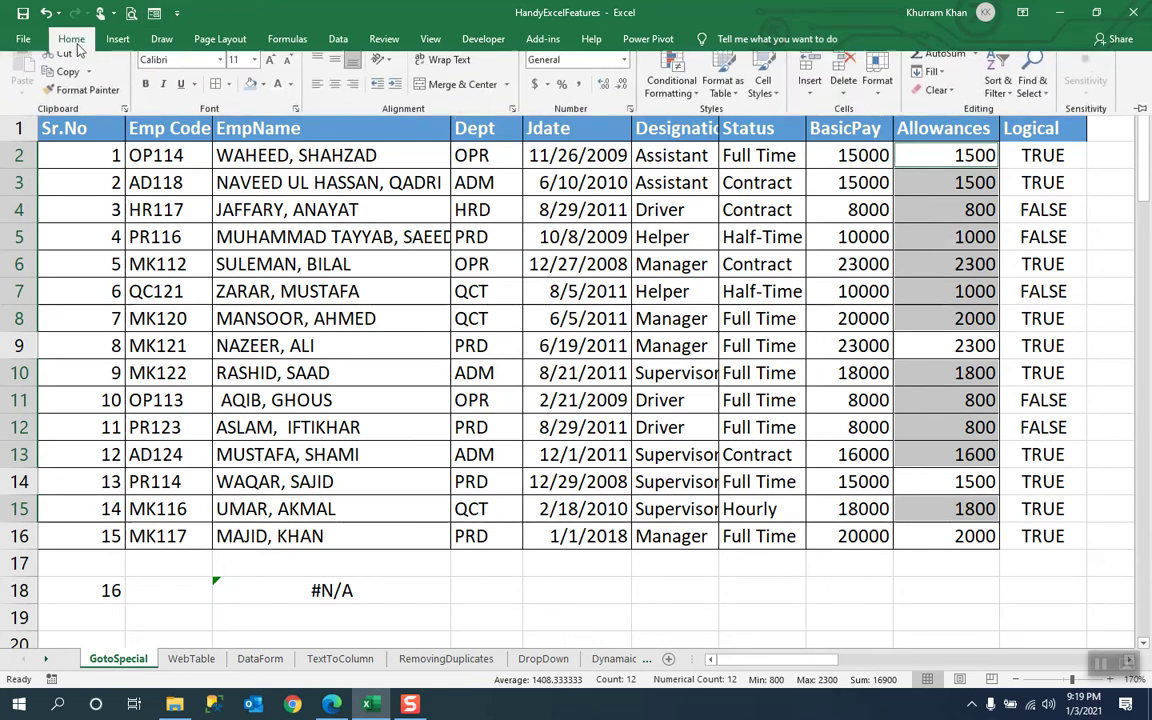
pyautogui.click(252, 94)
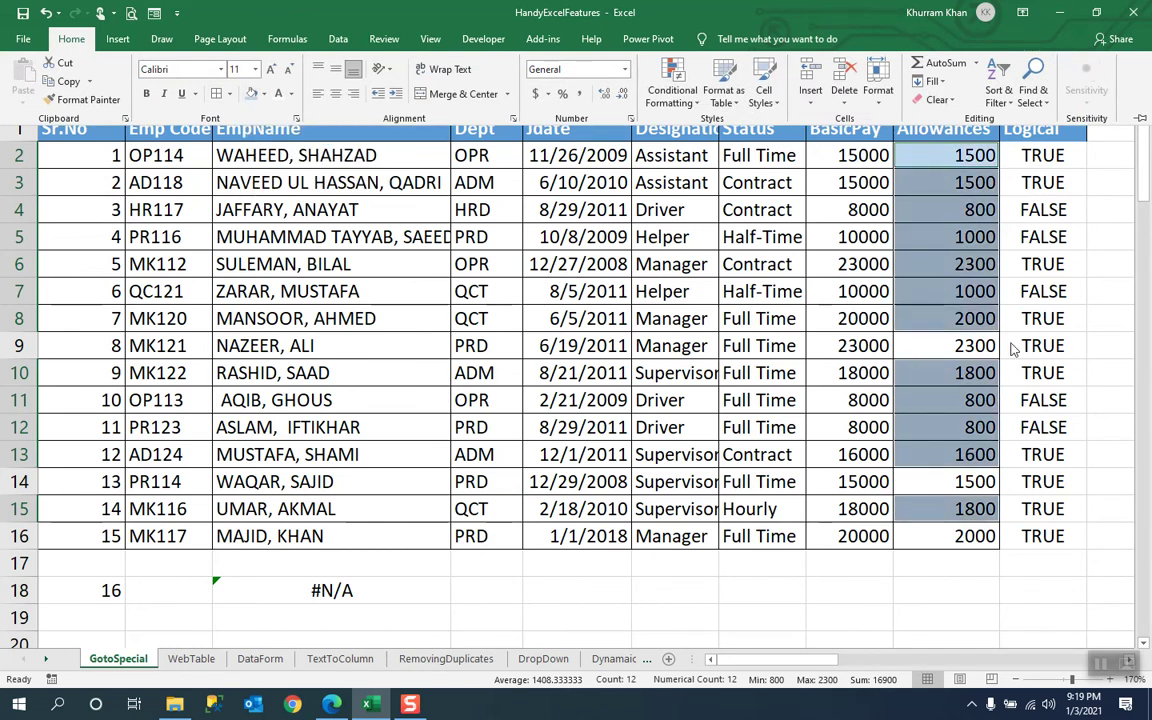
pyautogui.click(880, 346)
# Compare the contents of the shaded Allowances cells J6, J2 and J3 with the unshaded cell J9.
pyautogui.click(945, 258)
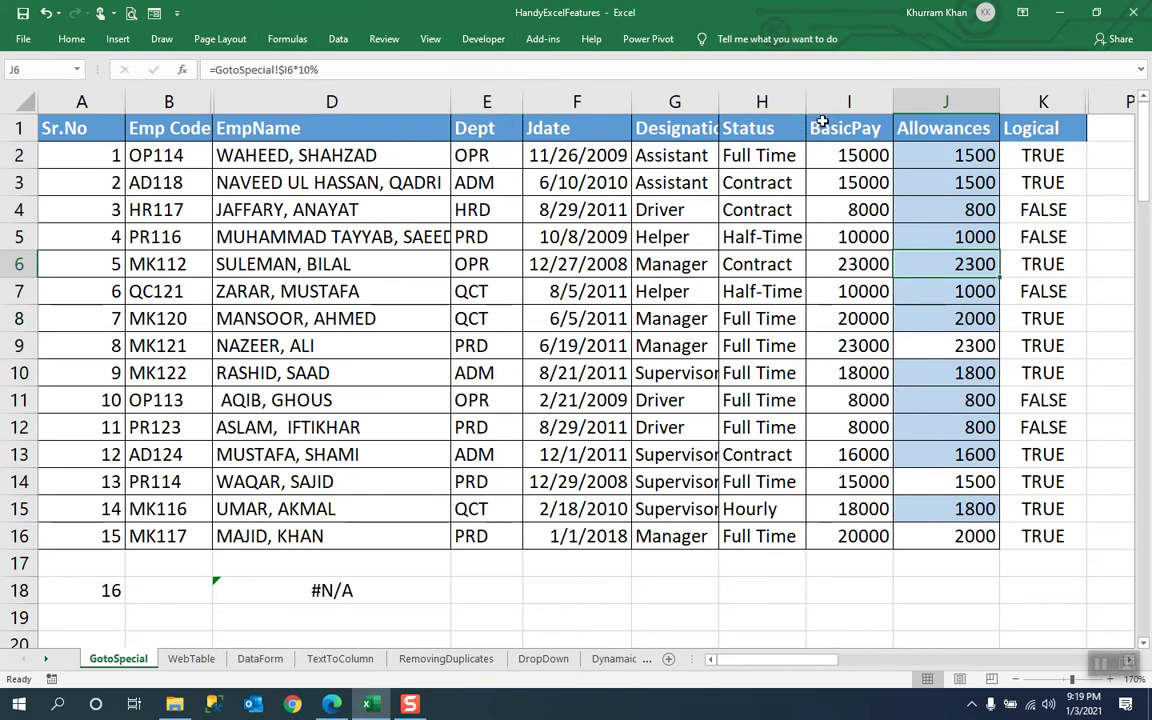
pyautogui.click(967, 152)
pyautogui.click(967, 180)
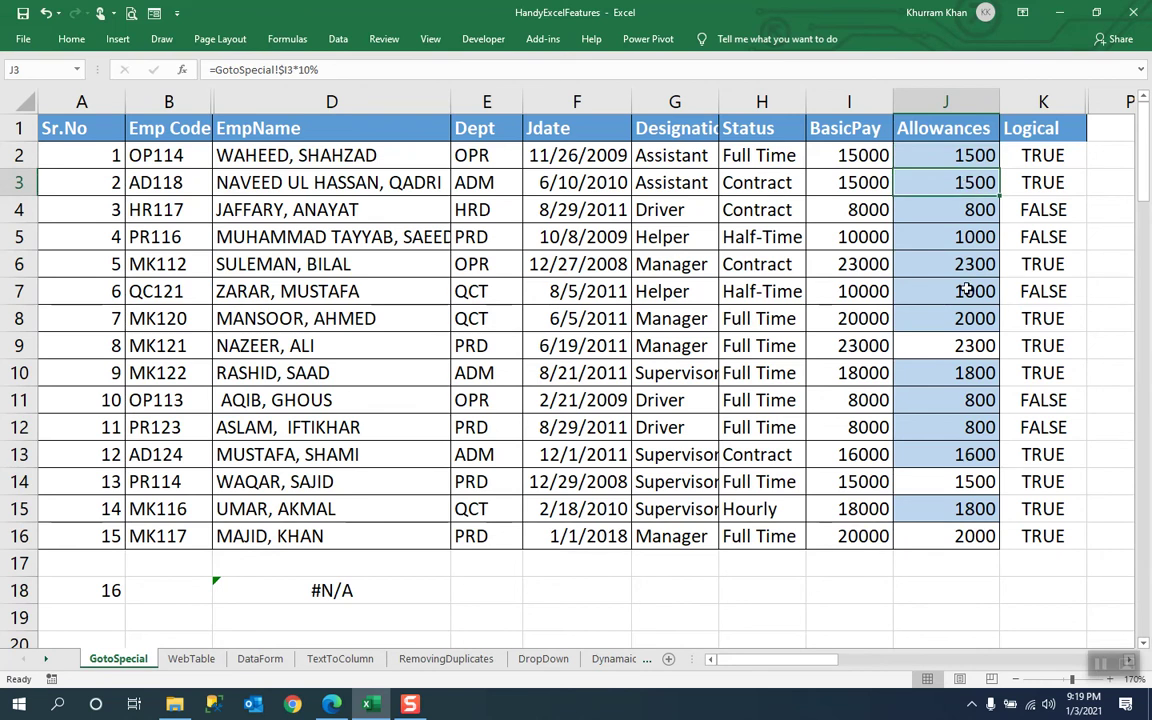
pyautogui.click(957, 347)
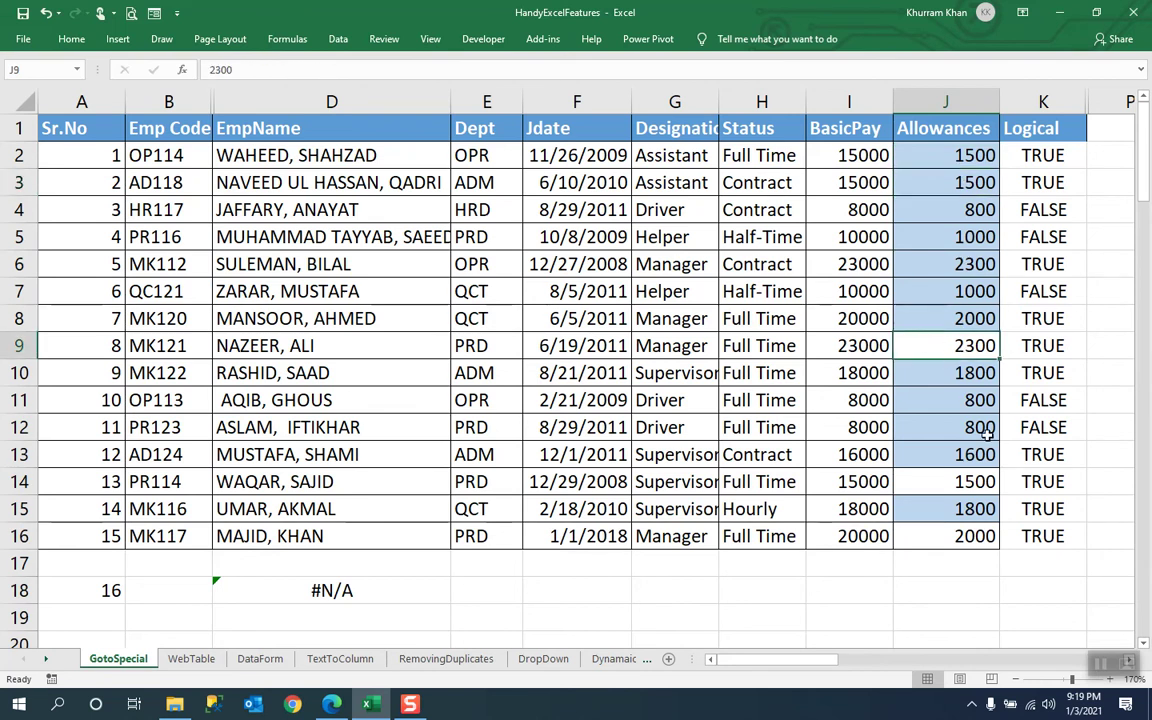
# Select the full employee table with its headers, range A1:K16.
pyautogui.click(95, 128)
pyautogui.hotkey('shift', 'Right')
pyautogui.hotkey('shift', 'Right')
pyautogui.hotkey('shift', 'Right')
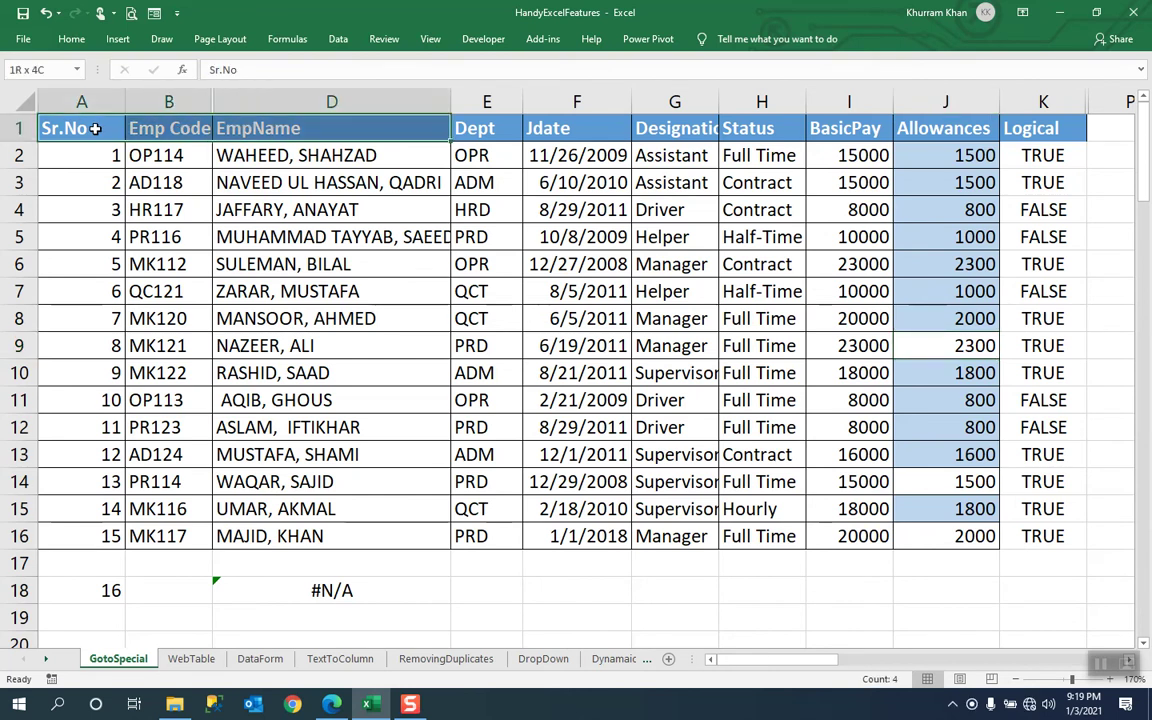
pyautogui.hotkey('shift', 'Down')
pyautogui.hotkey('shift', 'Down')
pyautogui.hotkey('shift', 'Right')
pyautogui.hotkey('shift', 'Right')
pyautogui.hotkey('shift', 'Right')
pyautogui.hotkey('shift', 'Right')
pyautogui.hotkey('shift', 'Right')
pyautogui.hotkey('shift', 'Right')
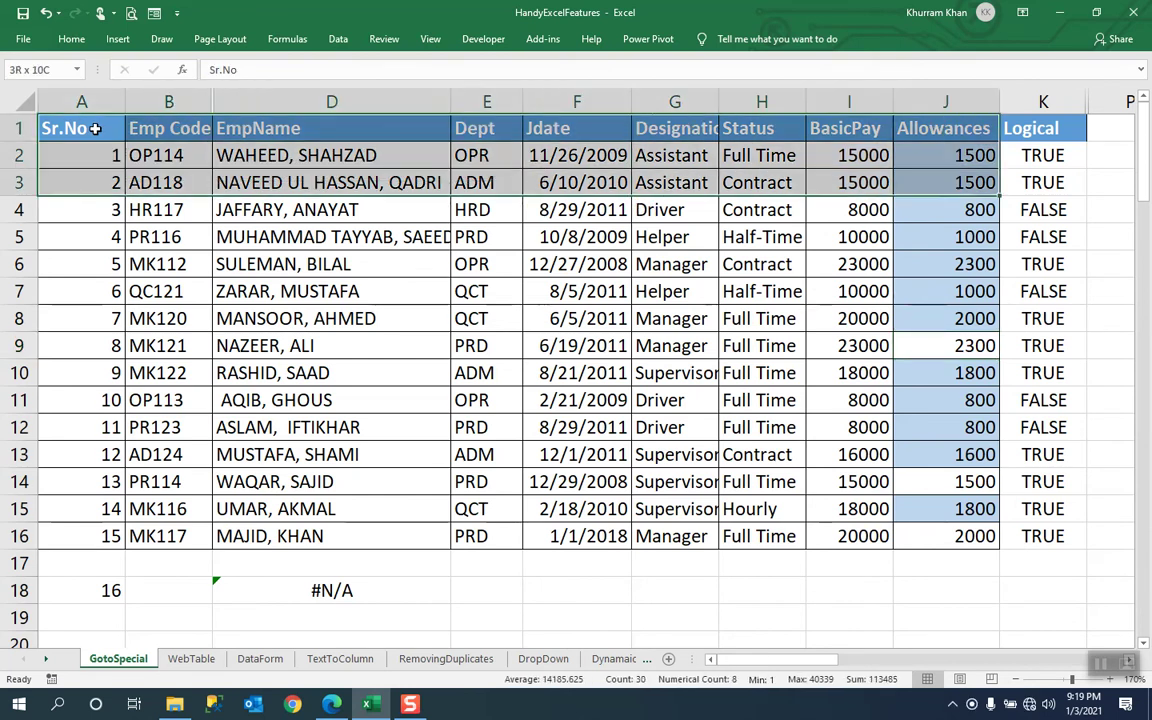
pyautogui.hotkey('shift', 'Down')
pyautogui.hotkey('shift', 'Down')
pyautogui.hotkey('shift', 'Down')
pyautogui.hotkey('shift', 'Down')
pyautogui.hotkey('shift', 'Down')
pyautogui.hotkey('shift', 'Down')
pyautogui.hotkey('shift', 'Down')
pyautogui.hotkey('shift', 'Down')
pyautogui.hotkey('shift', 'Down')
pyautogui.hotkey('shift', 'Down')
pyautogui.hotkey('shift', 'Down')
pyautogui.hotkey('shift', 'Down')
pyautogui.hotkey('shift', 'Down')
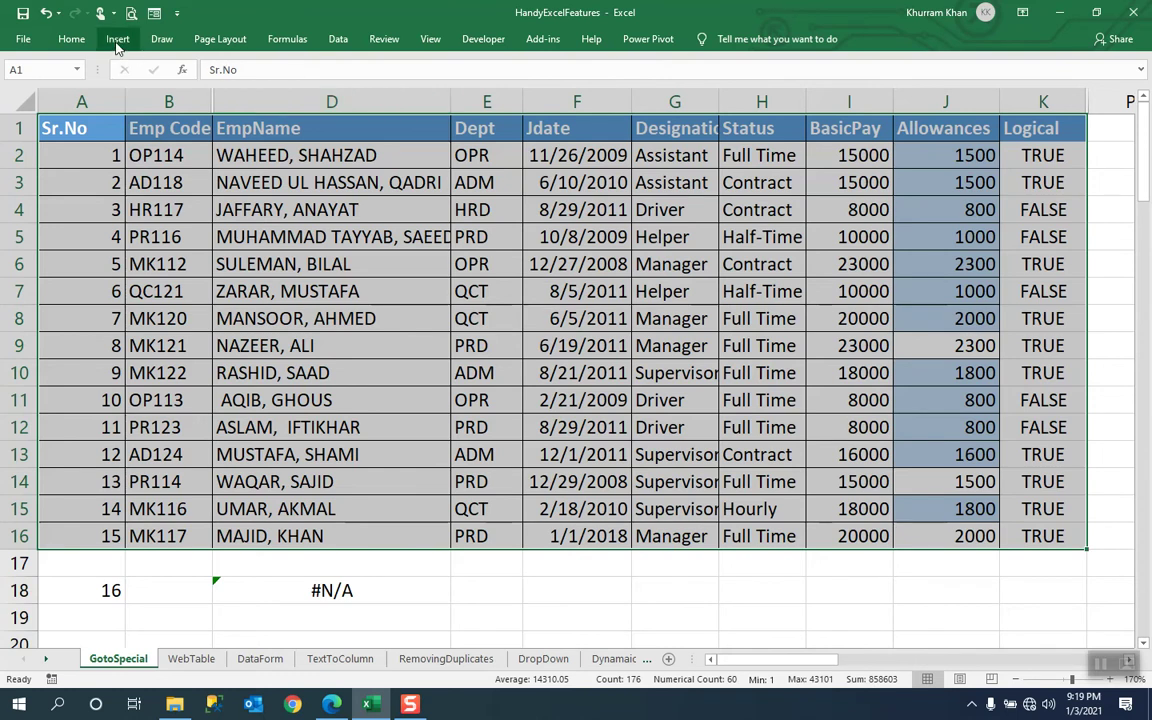
# Use Go To Special to select only formulas returning logical values in the table, and check the formula in K5.
pyautogui.click(71, 39)
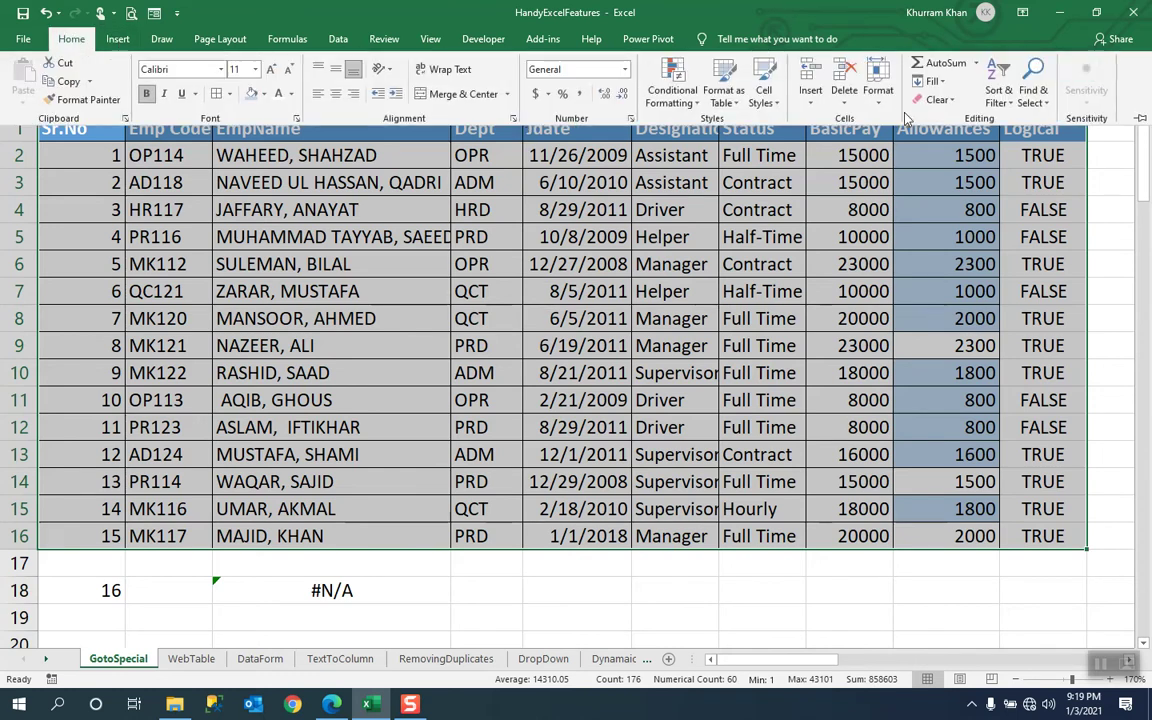
pyautogui.click(1036, 104)
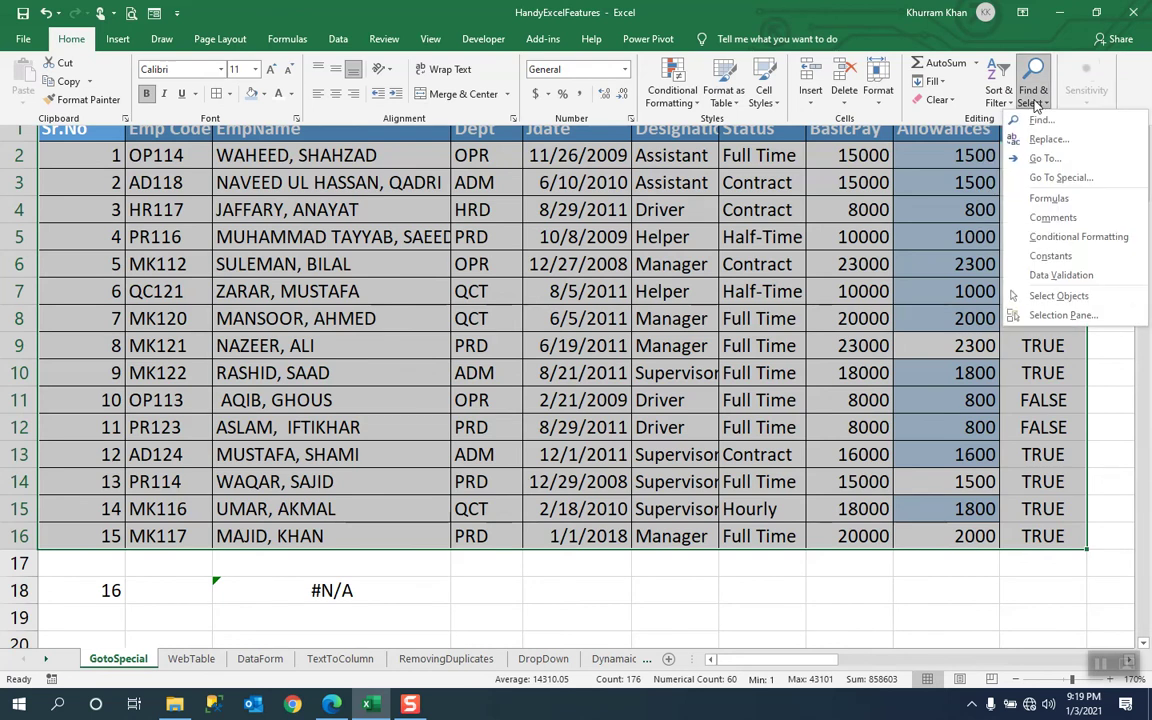
pyautogui.click(1062, 178)
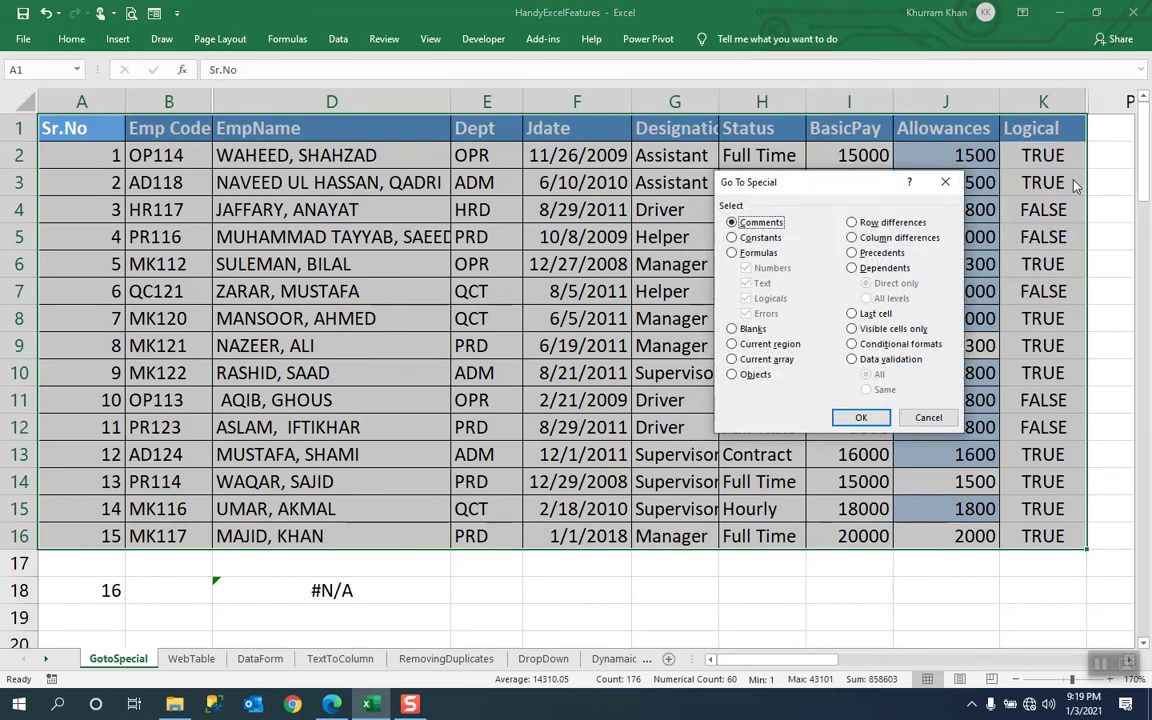
pyautogui.click(732, 253)
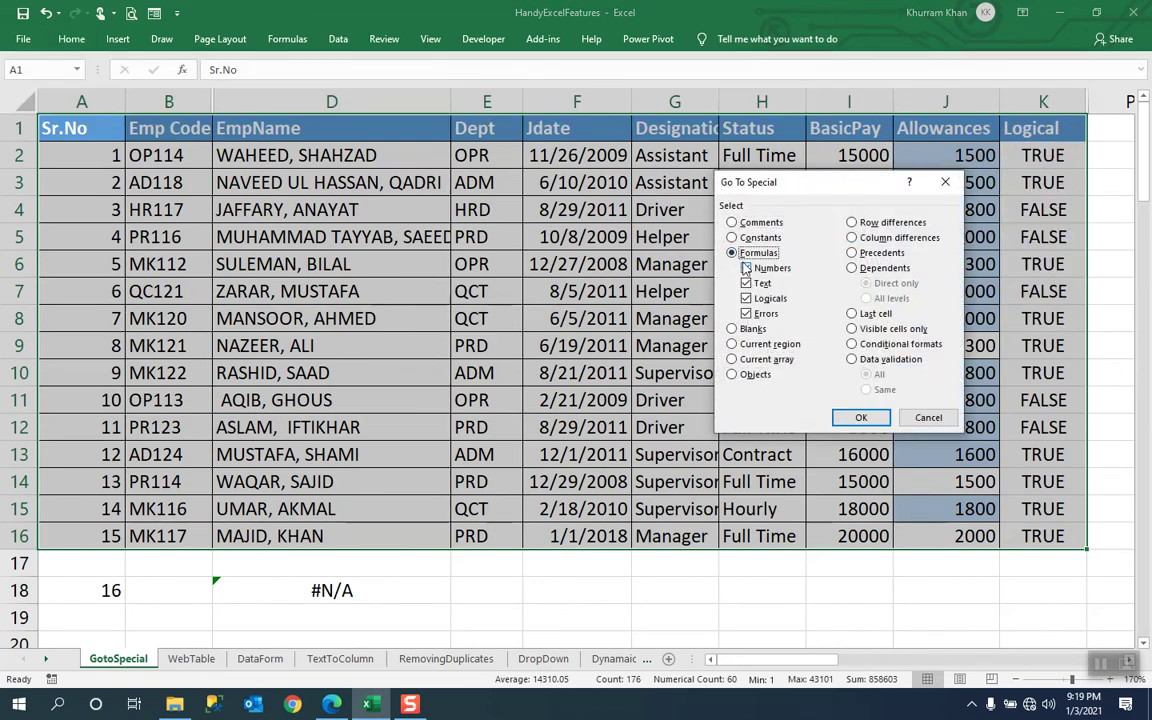
pyautogui.click(745, 268)
pyautogui.click(746, 283)
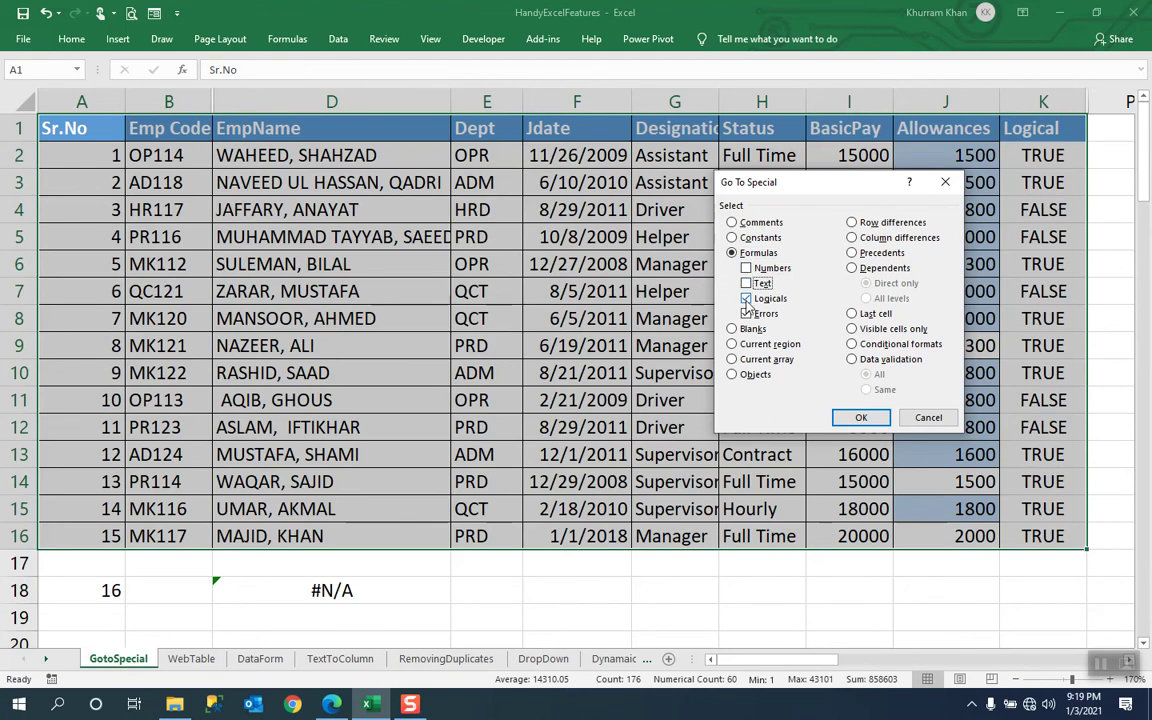
pyautogui.click(746, 314)
pyautogui.click(861, 418)
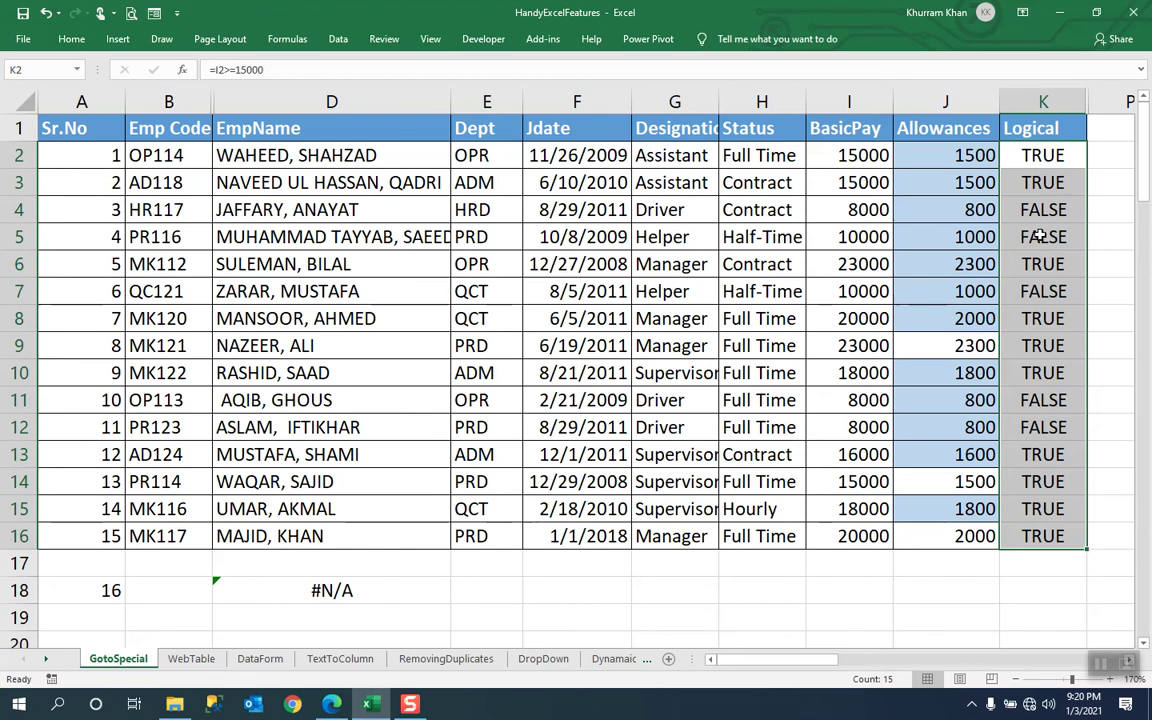
pyautogui.click(1040, 236)
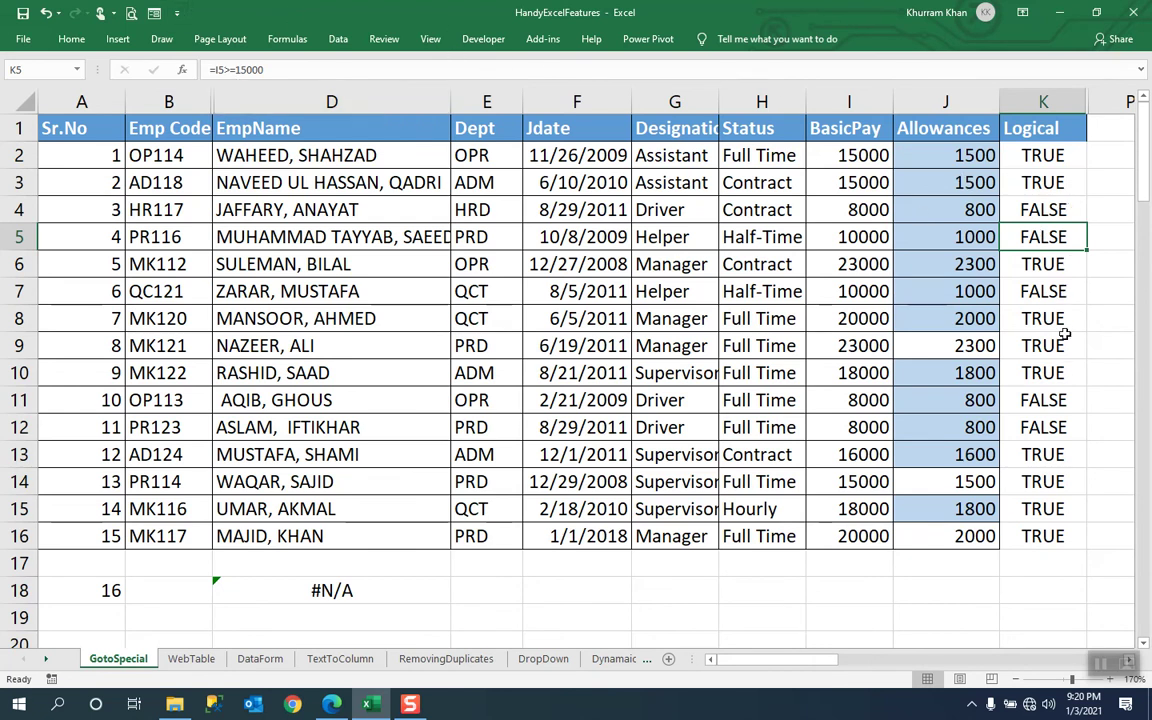
# Select the whole employee table and use Go To Special to narrow it to formulas returning text only.
pyautogui.click(547, 306)
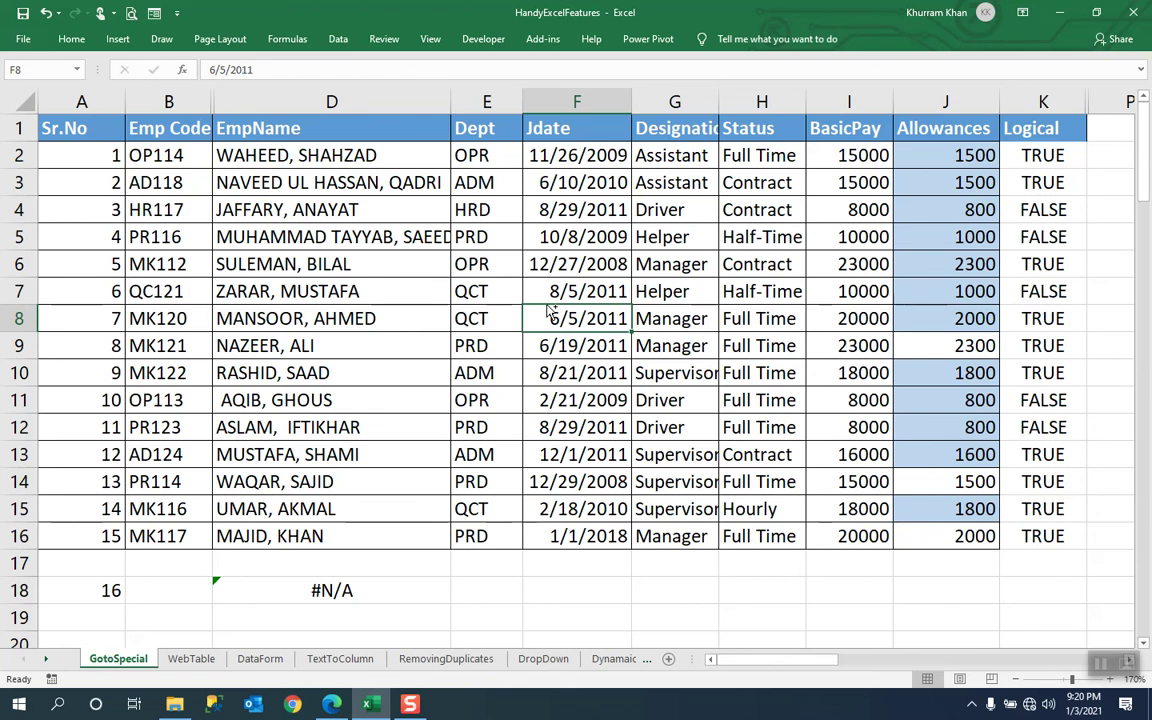
pyautogui.hotkey('ctrl', 'a')
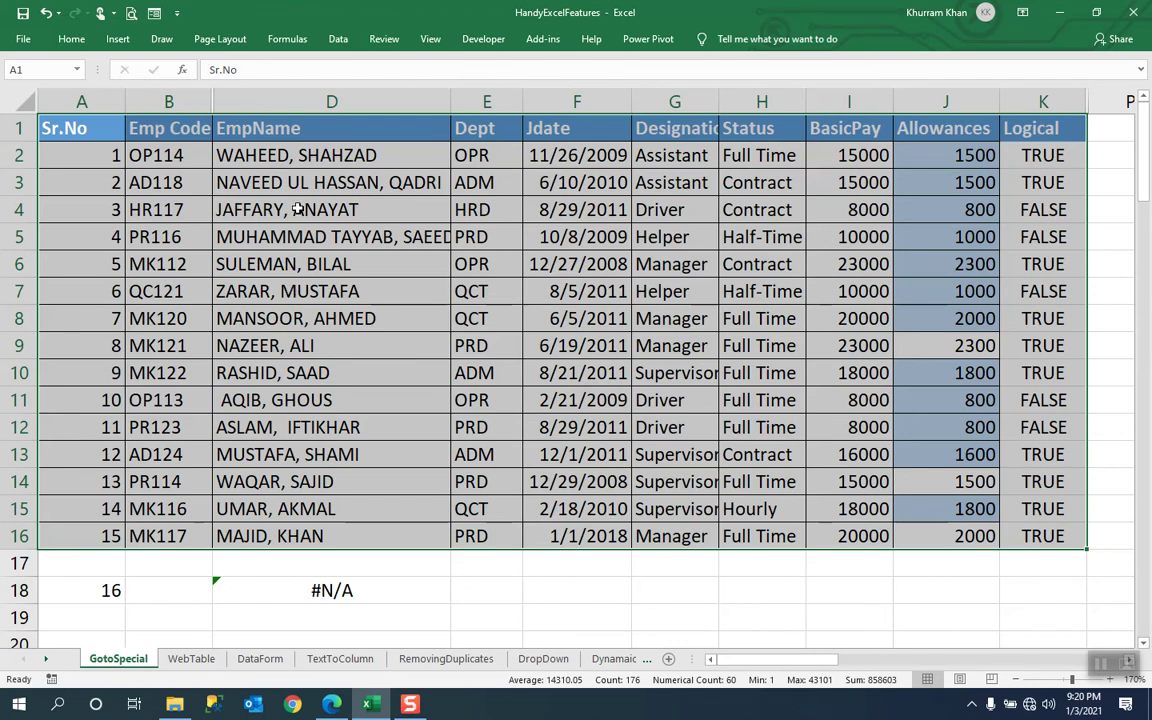
pyautogui.click(72, 41)
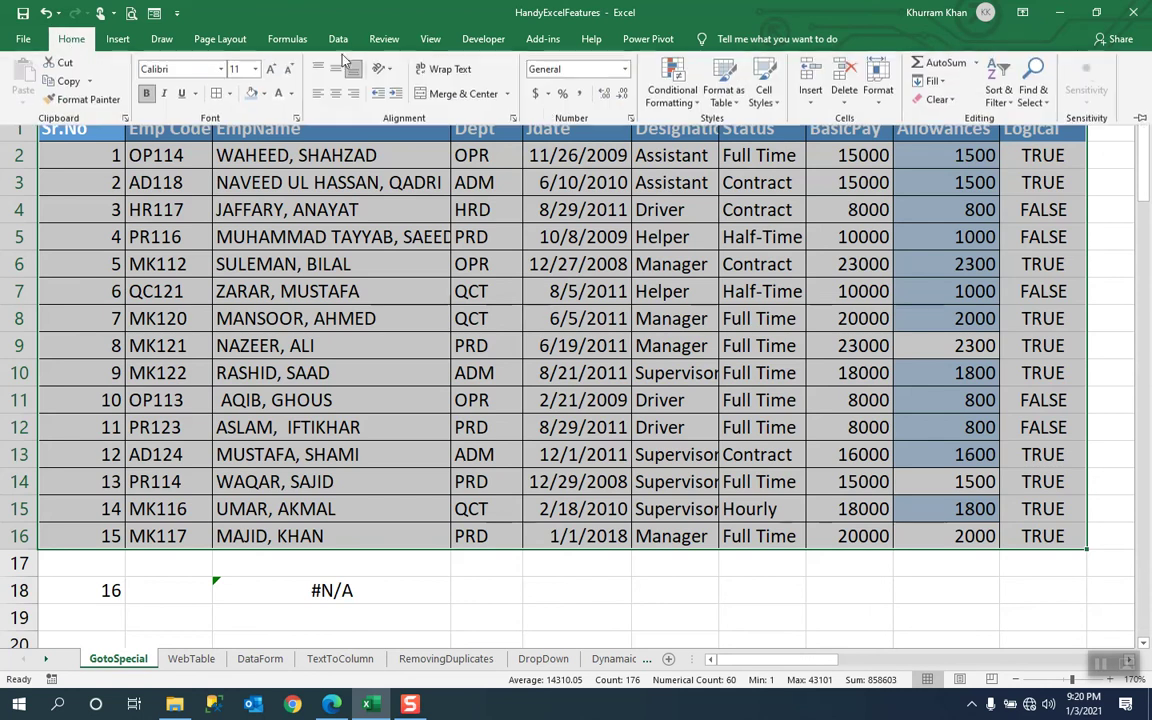
pyautogui.click(1041, 104)
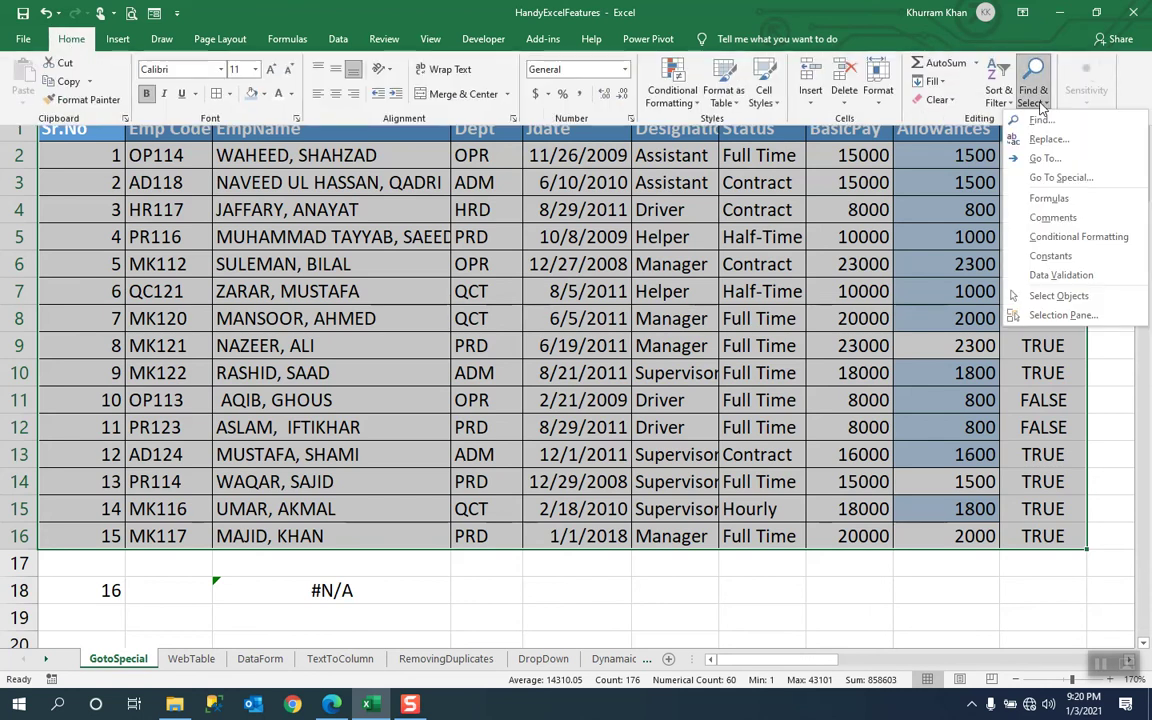
pyautogui.click(1064, 181)
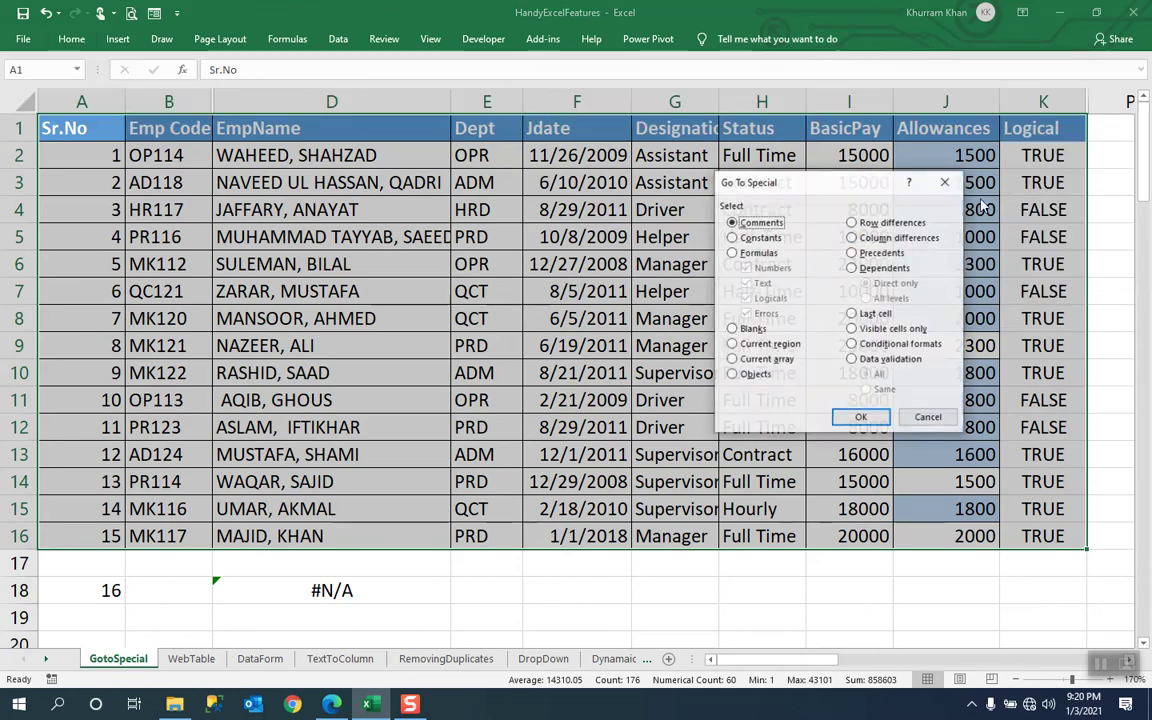
pyautogui.click(732, 253)
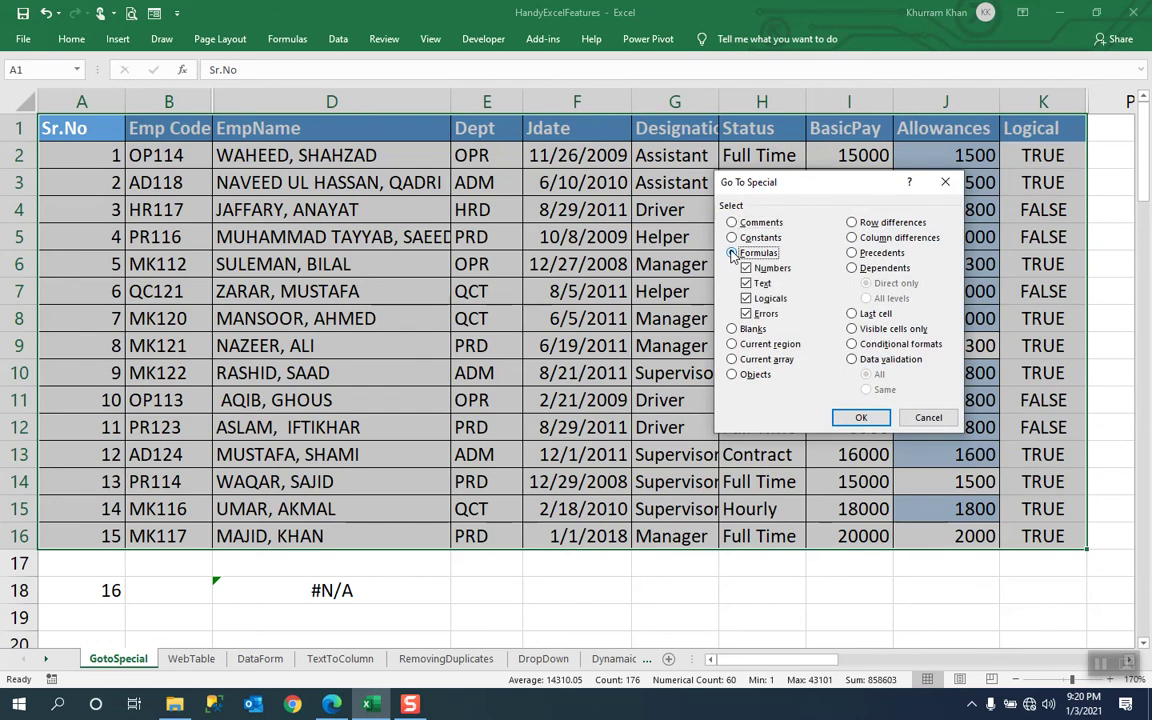
pyautogui.click(746, 268)
pyautogui.click(746, 298)
pyautogui.click(746, 313)
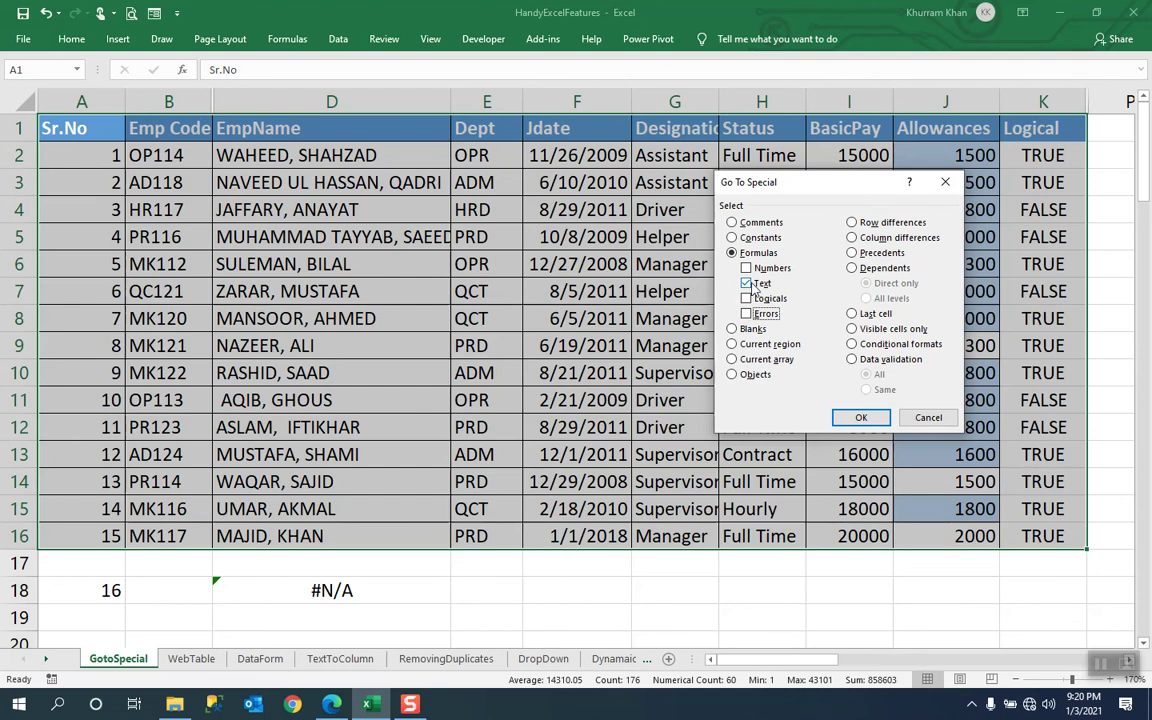
pyautogui.click(861, 419)
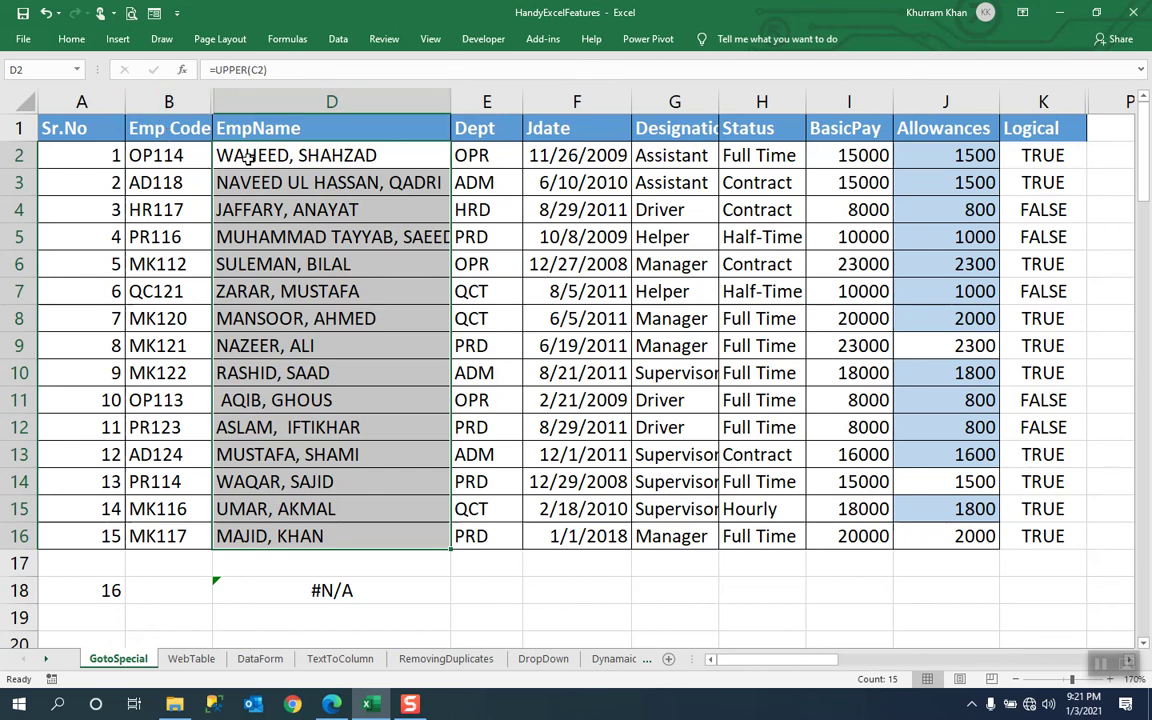
# Examine the formulas in the EmpName column, going down the cells from D2 to D7.
pyautogui.click(317, 211)
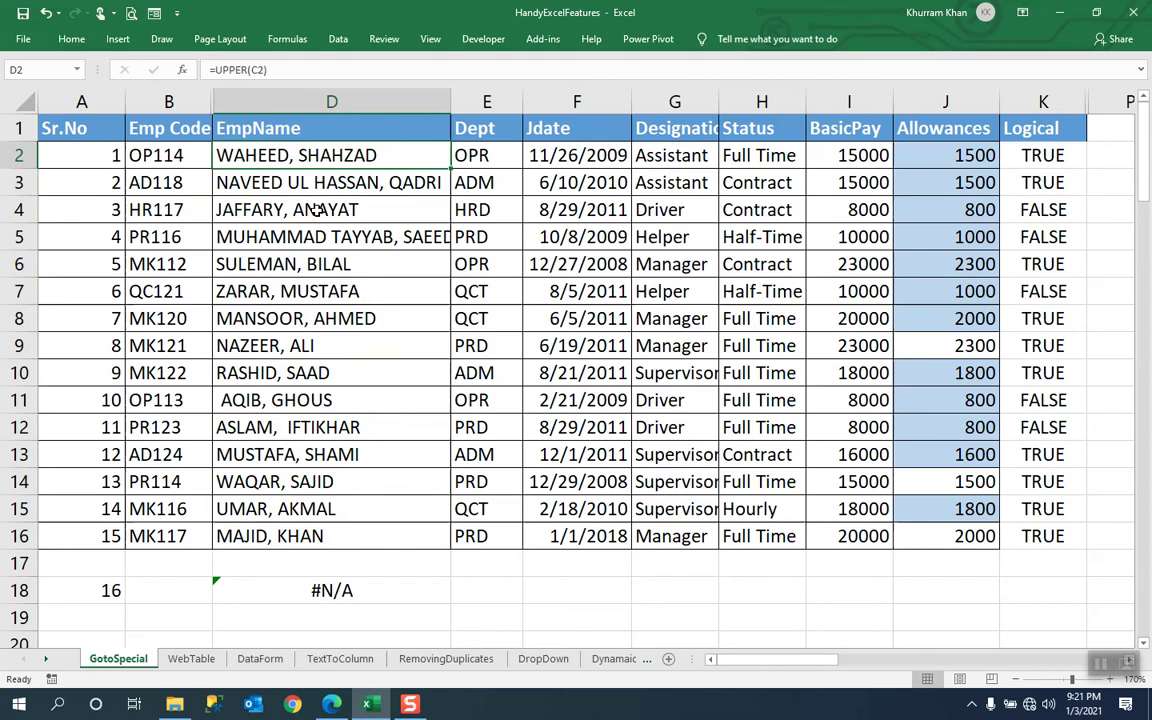
pyautogui.press('Down')
pyautogui.press('Down')
pyautogui.press('Down')
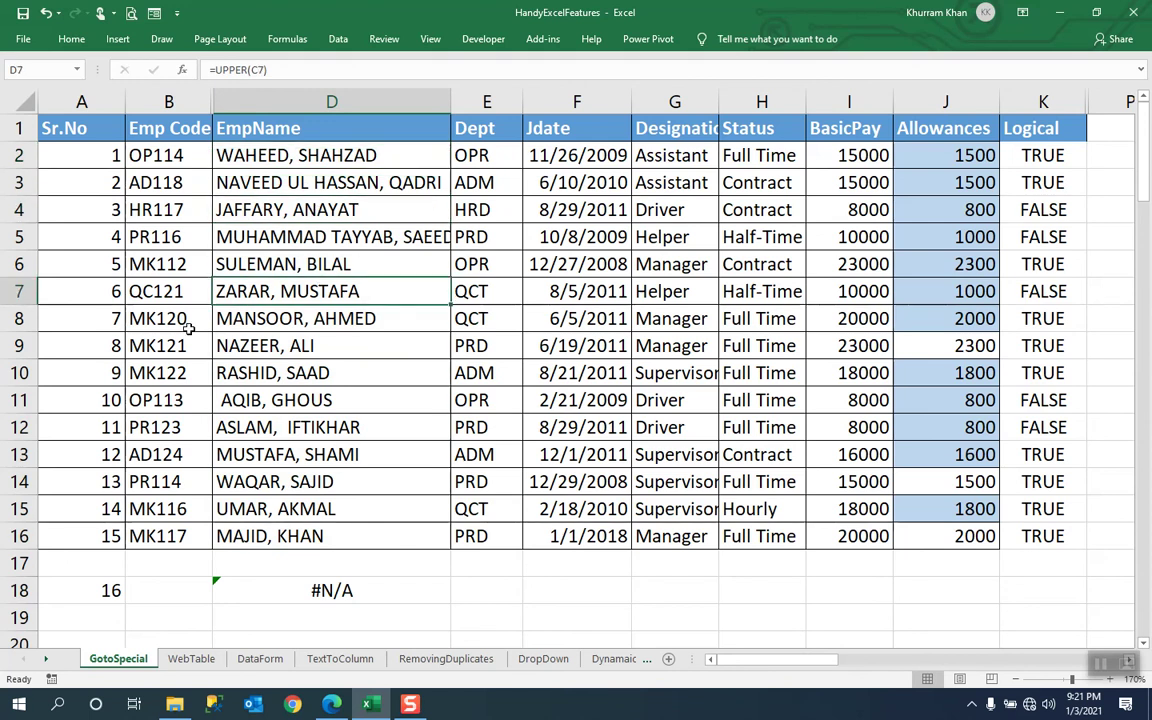
# Select the employee table from its headers down through the lookup row beneath it, range A1:K18.
pyautogui.click(75, 129)
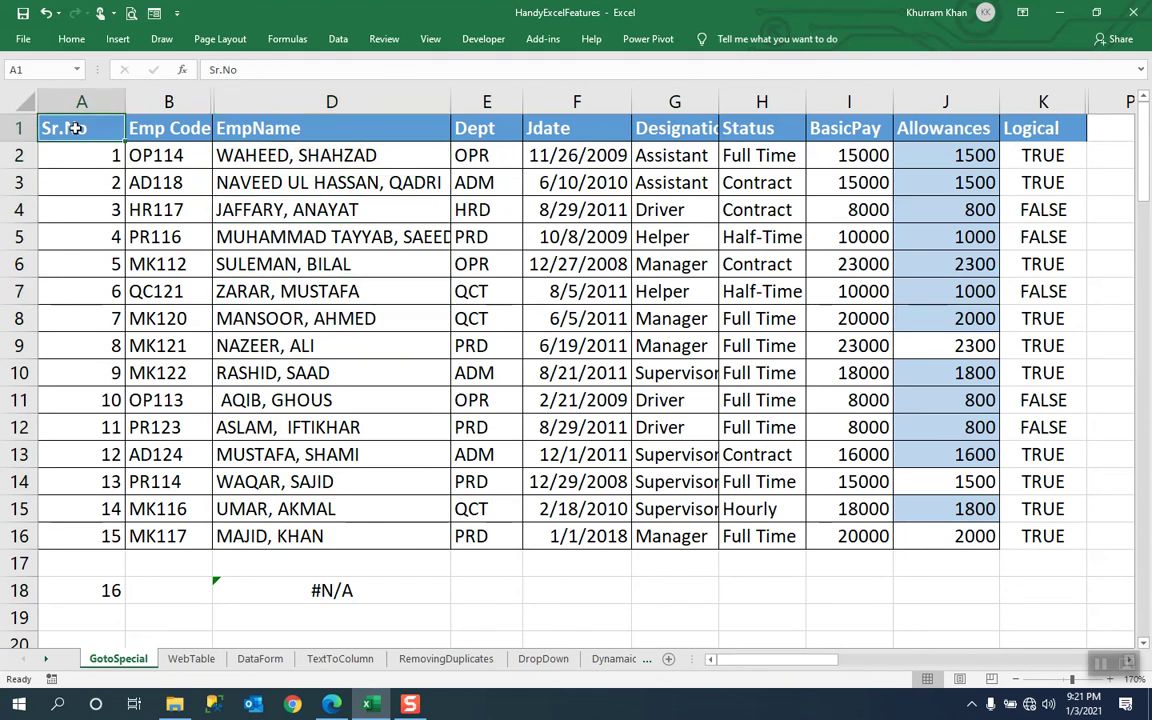
pyautogui.hotkey('shift', 'Right')
pyautogui.hotkey('shift', 'Right')
pyautogui.hotkey('shift', 'Right')
pyautogui.hotkey('shift', 'Right')
pyautogui.hotkey('shift', 'Down')
pyautogui.hotkey('shift', 'Down')
pyautogui.hotkey('shift', 'Down')
pyautogui.hotkey('shift', 'Down')
pyautogui.hotkey('shift', 'Down')
pyautogui.hotkey('shift', 'Down')
pyautogui.hotkey('shift', 'Down')
pyautogui.hotkey('shift', 'Down')
pyautogui.hotkey('shift', 'Down')
pyautogui.hotkey('shift', 'Down')
pyautogui.hotkey('shift', 'Down')
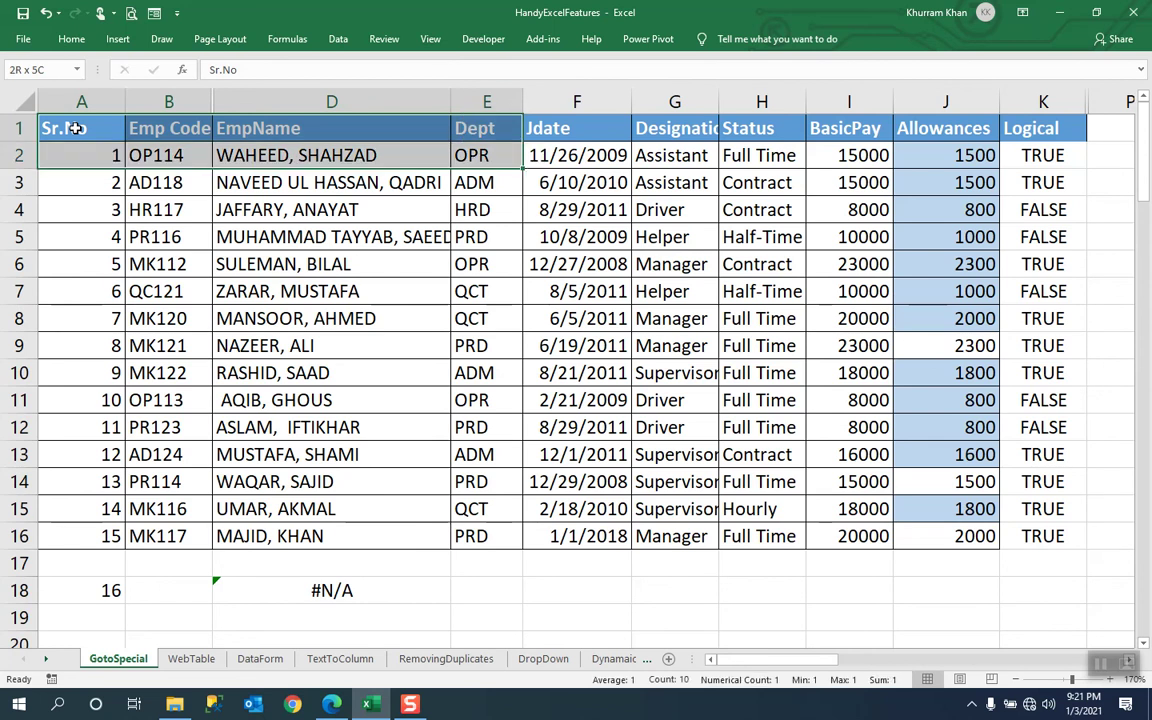
pyautogui.hotkey('shift', 'Down')
pyautogui.hotkey('shift', 'Down')
pyautogui.hotkey('shift', 'Down')
pyautogui.hotkey('shift', 'Down')
pyautogui.hotkey('shift', 'Down')
pyautogui.hotkey('shift', 'Down')
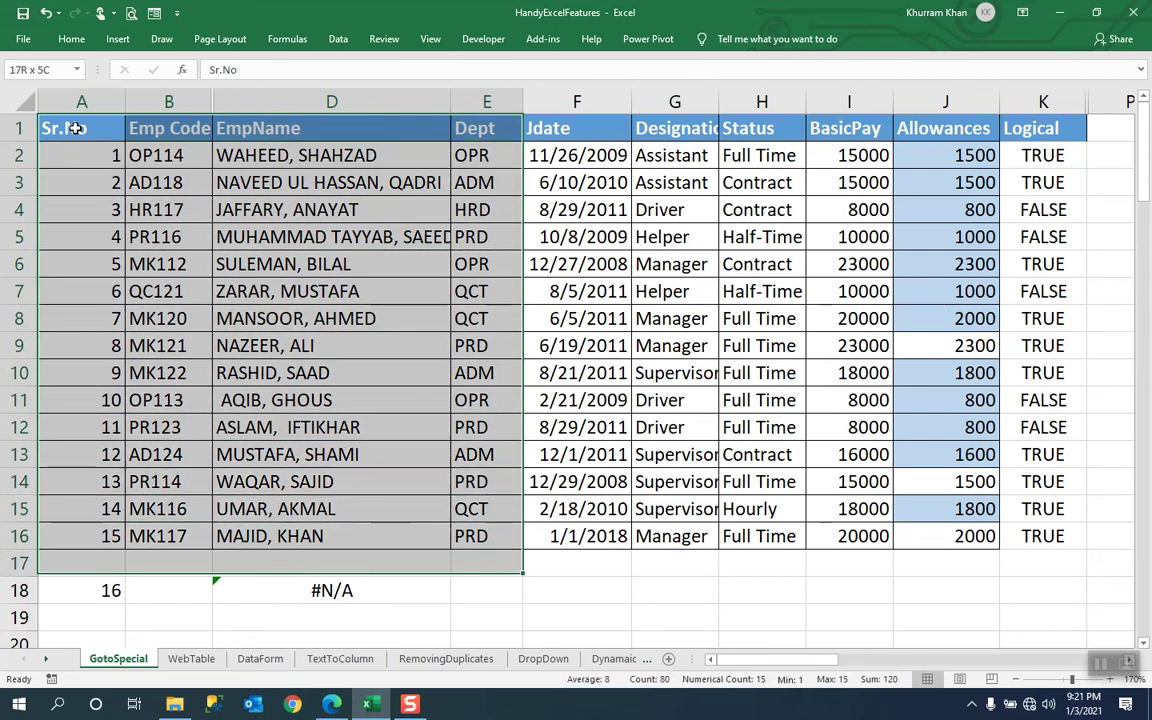
pyautogui.hotkey('shift', 'Right')
pyautogui.hotkey('shift', 'Right')
pyautogui.hotkey('shift', 'Right')
pyautogui.hotkey('shift', 'Right')
pyautogui.hotkey('shift', 'Right')
pyautogui.hotkey('shift', 'Right')
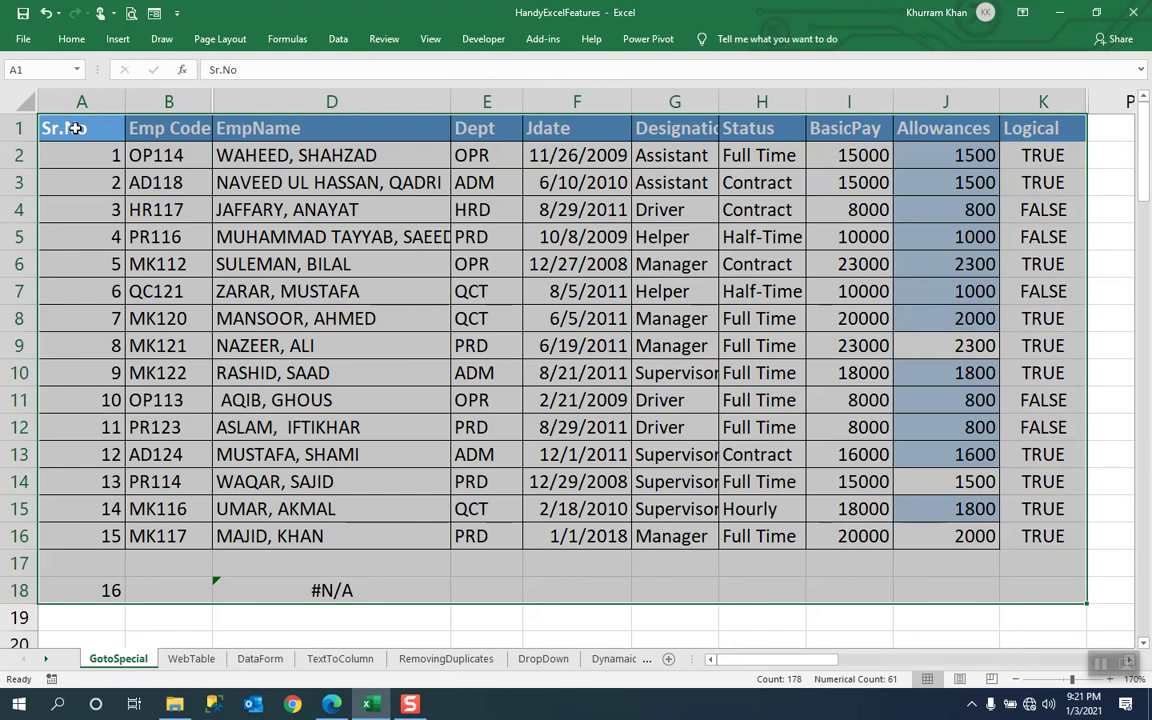
# Use Go To Special to narrow the selection to formulas returning errors only, excluding numbers, text and logicals.
pyautogui.click(71, 39)
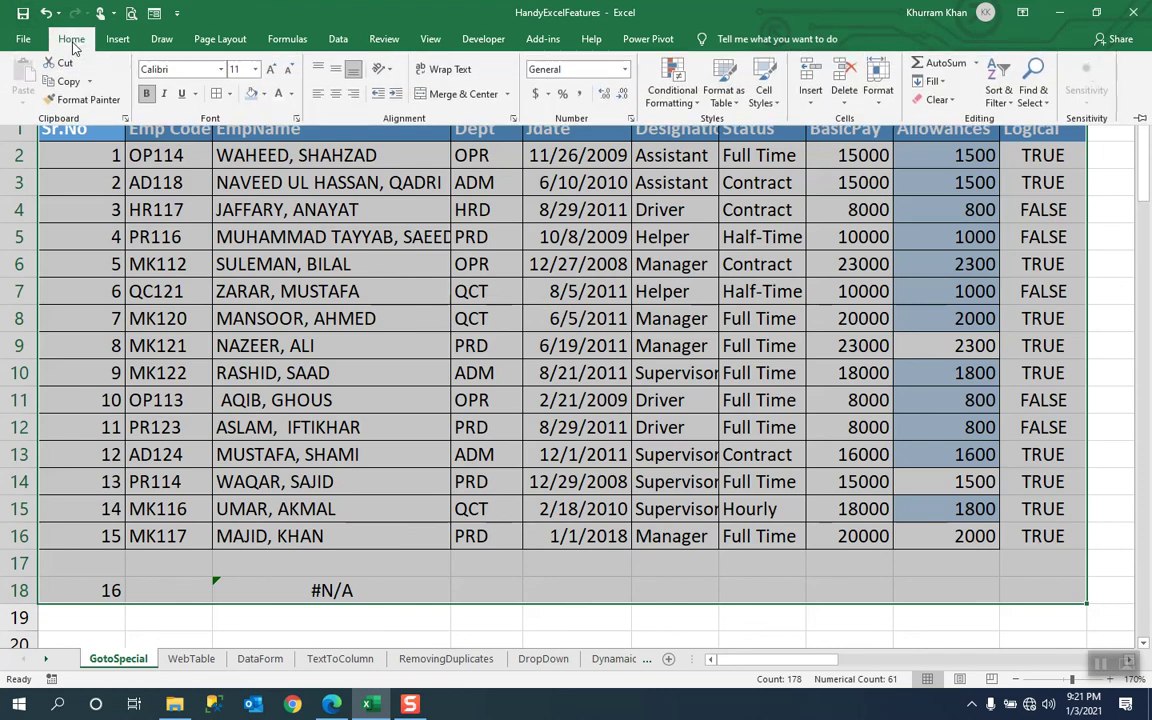
pyautogui.click(1041, 105)
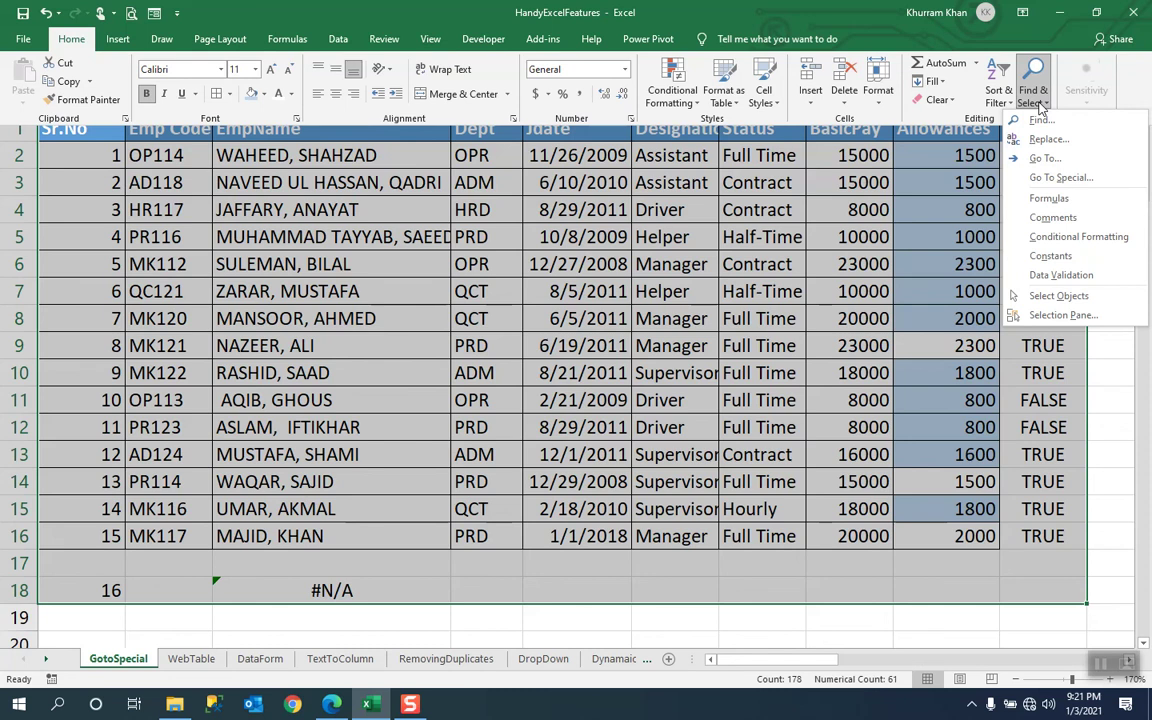
pyautogui.click(1062, 178)
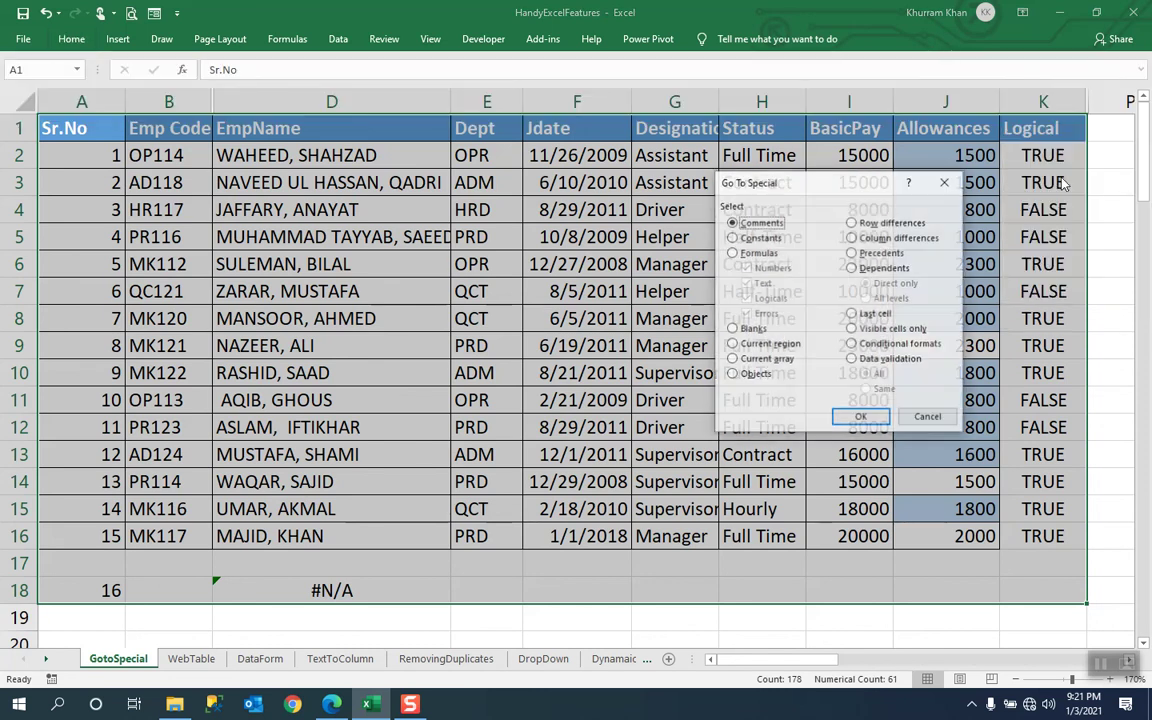
pyautogui.click(740, 253)
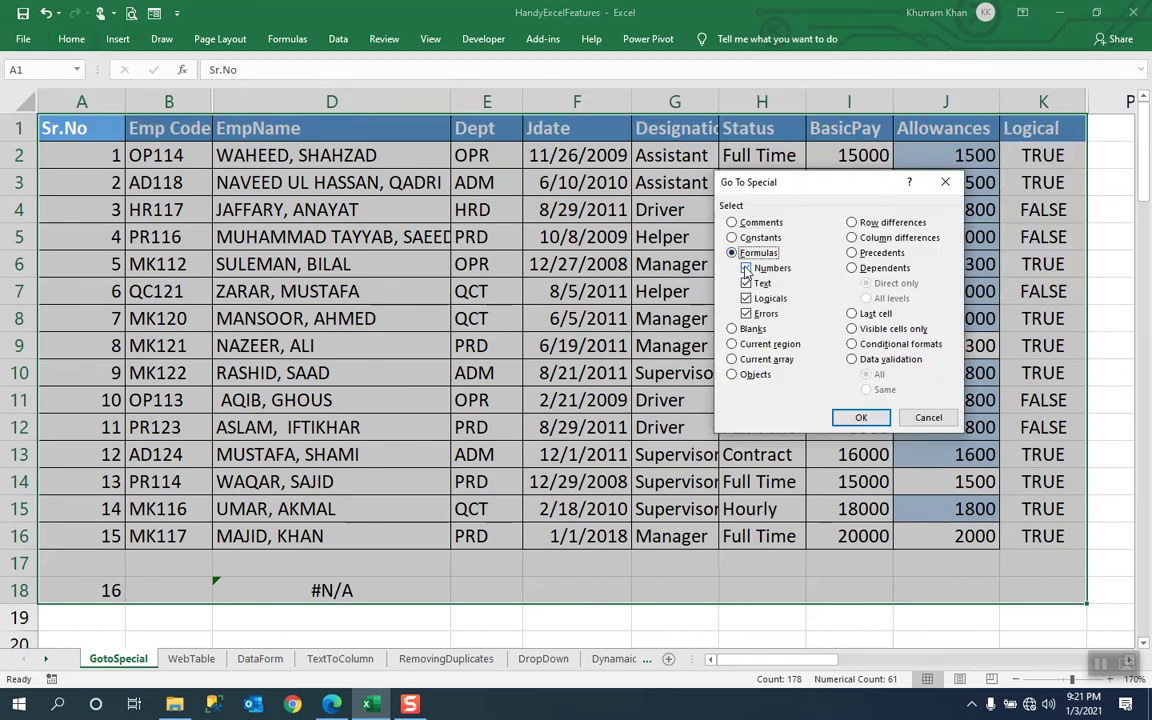
pyautogui.click(746, 268)
pyautogui.click(746, 298)
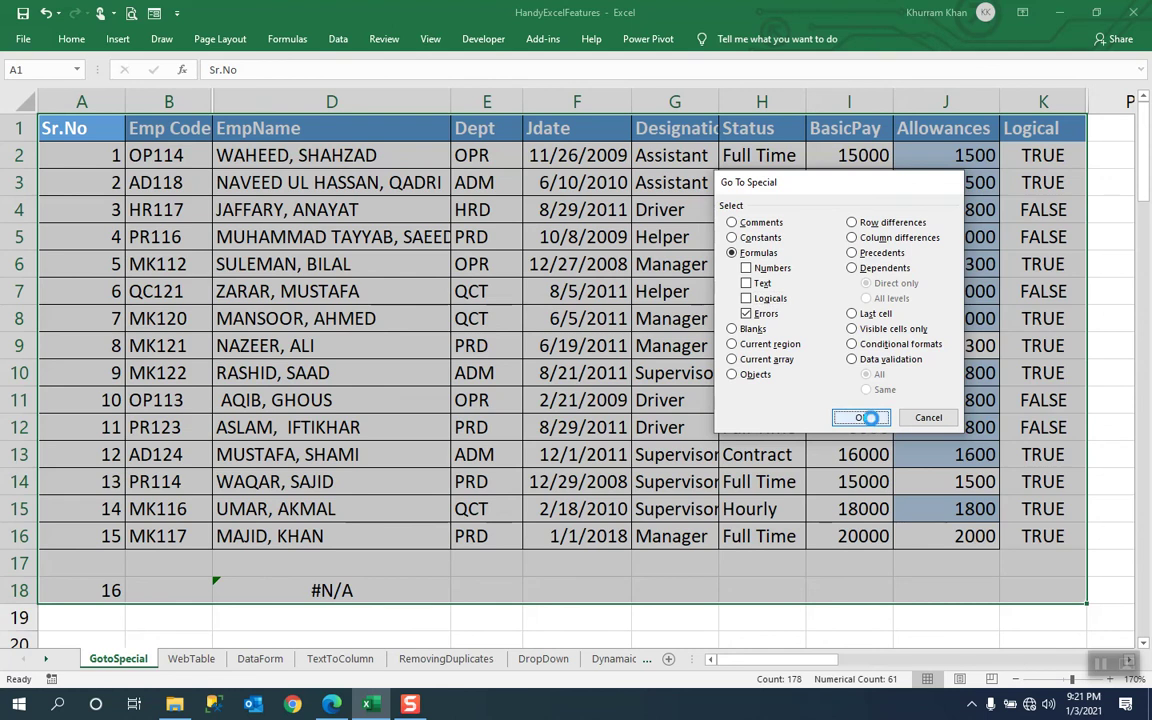
pyautogui.click(870, 421)
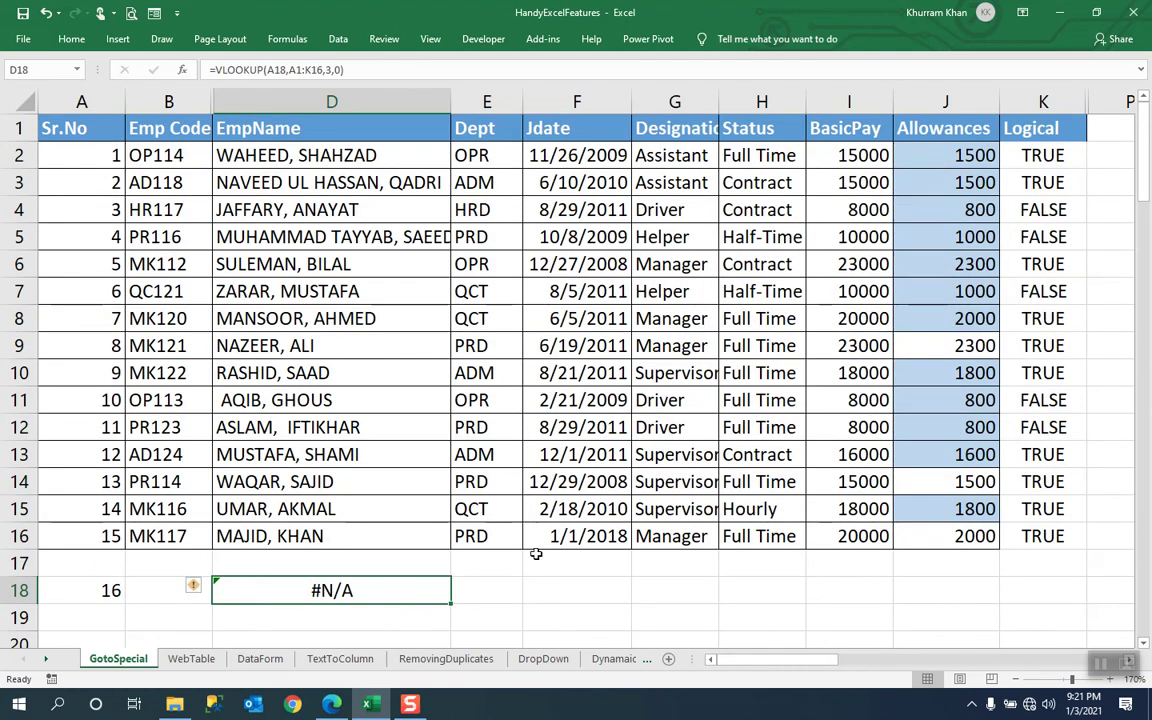